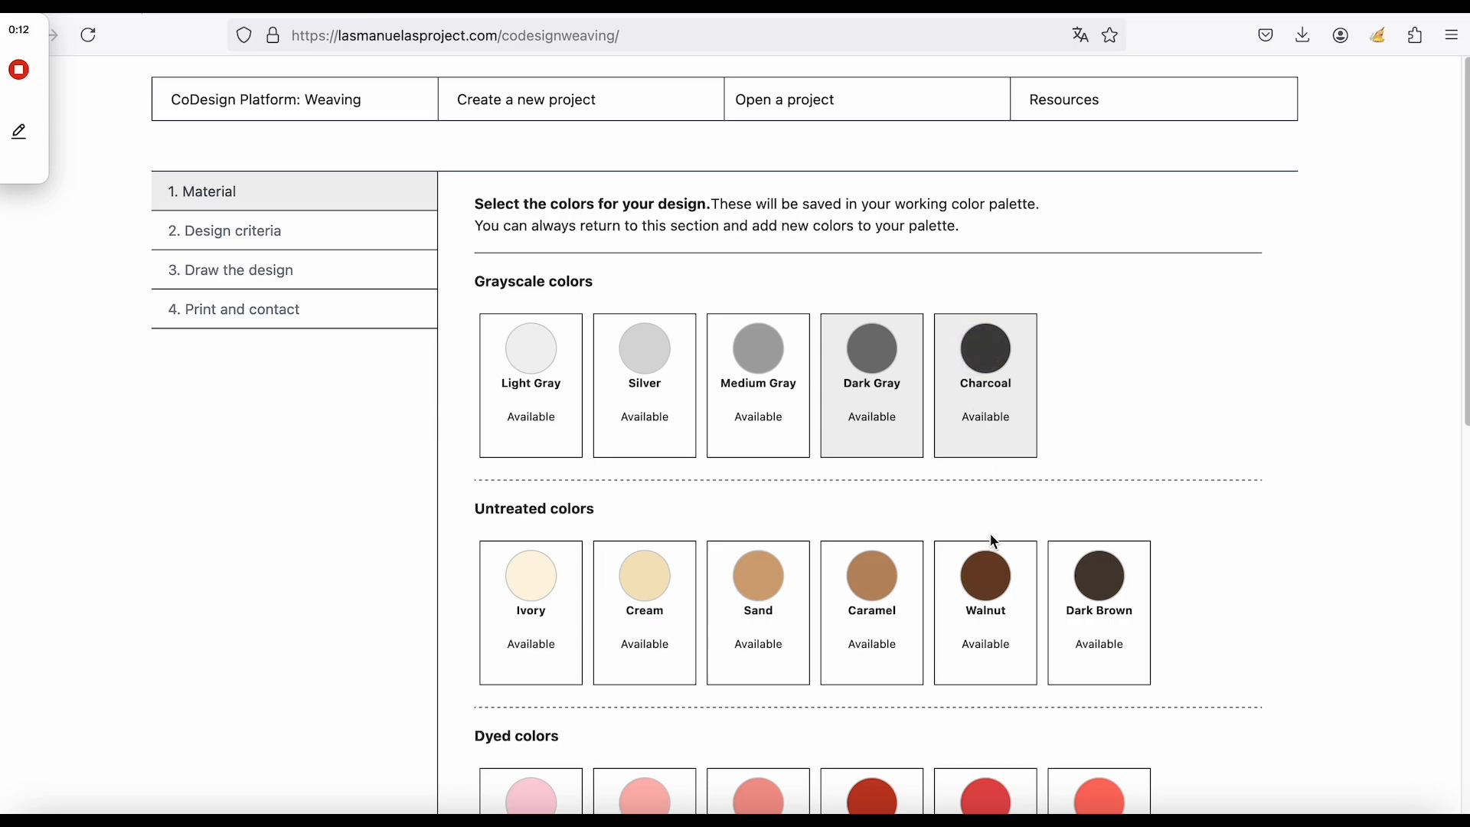
Pick Walnut, Dark Brown, Caramel, Emerald Green and Mint Green, then continue to Design Criteria.
{"action": "left_click", "coordinate": [1083, 582]}
{"action": "left_click", "coordinate": [900, 601]}
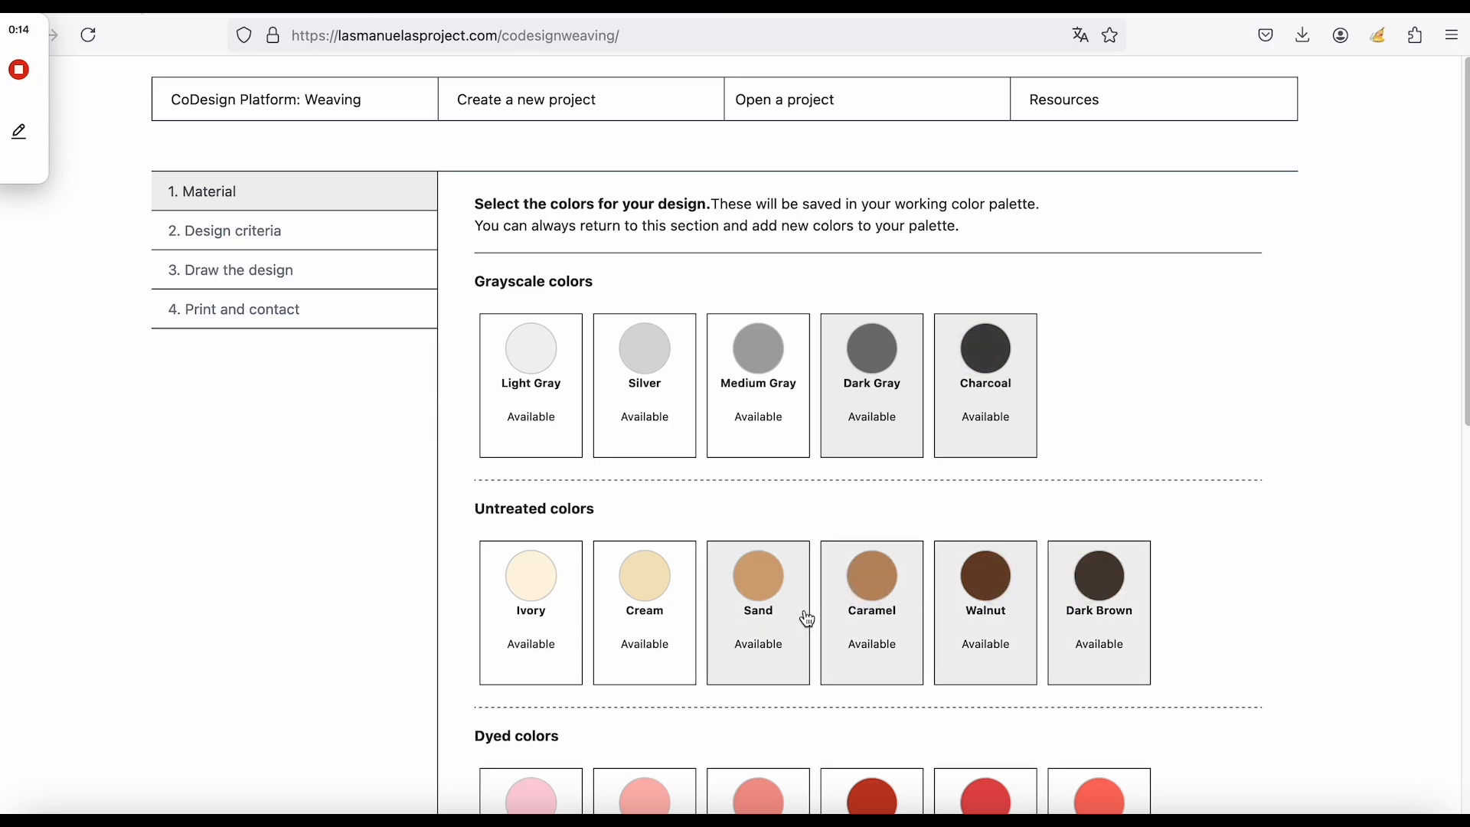
{"action": "scroll", "coordinate": [820, 618], "scroll_direction": "down", "scroll_amount": 5}
{"action": "left_click", "coordinate": [888, 704]}
{"action": "left_click", "coordinate": [757, 704]}
{"action": "scroll", "coordinate": [1000, 551], "scroll_direction": "down", "scroll_amount": 4}
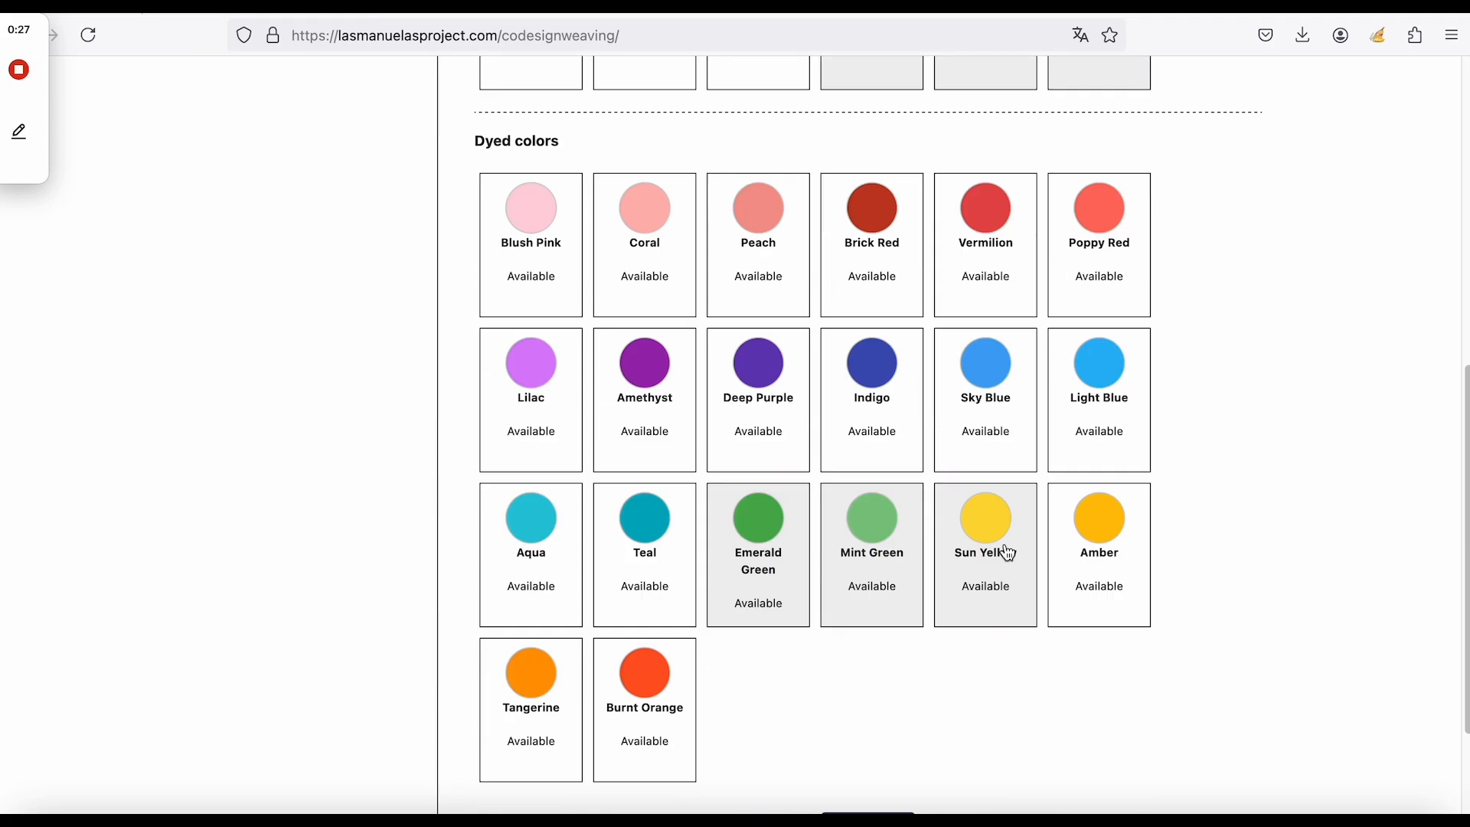
{"action": "left_click", "coordinate": [867, 663]}
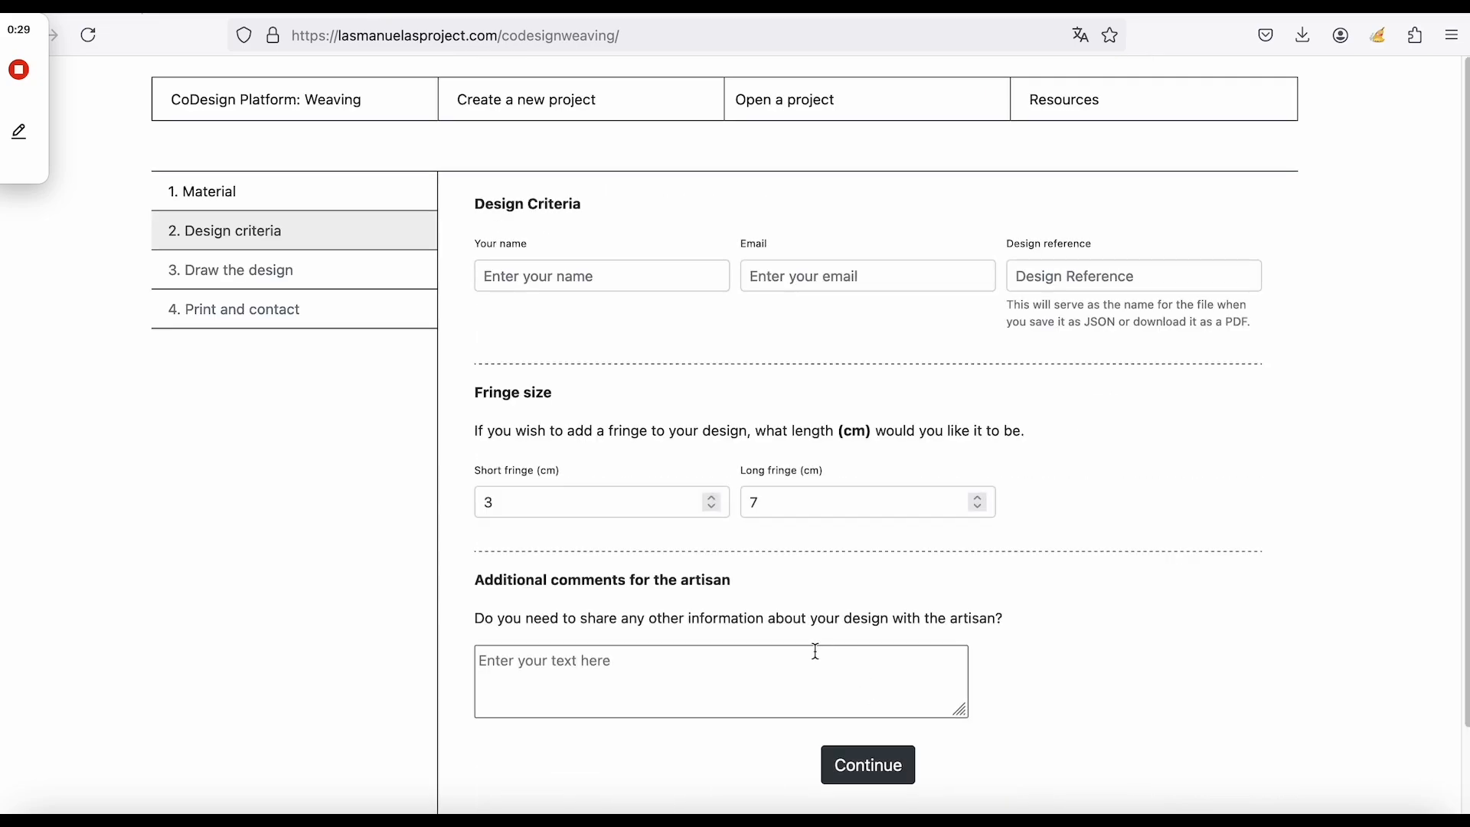
Enter the designer's name and contact e-mail in the criteria form.
{"action": "left_click", "coordinate": [609, 277]}
{"action": "type", "text": "MARGOT"}
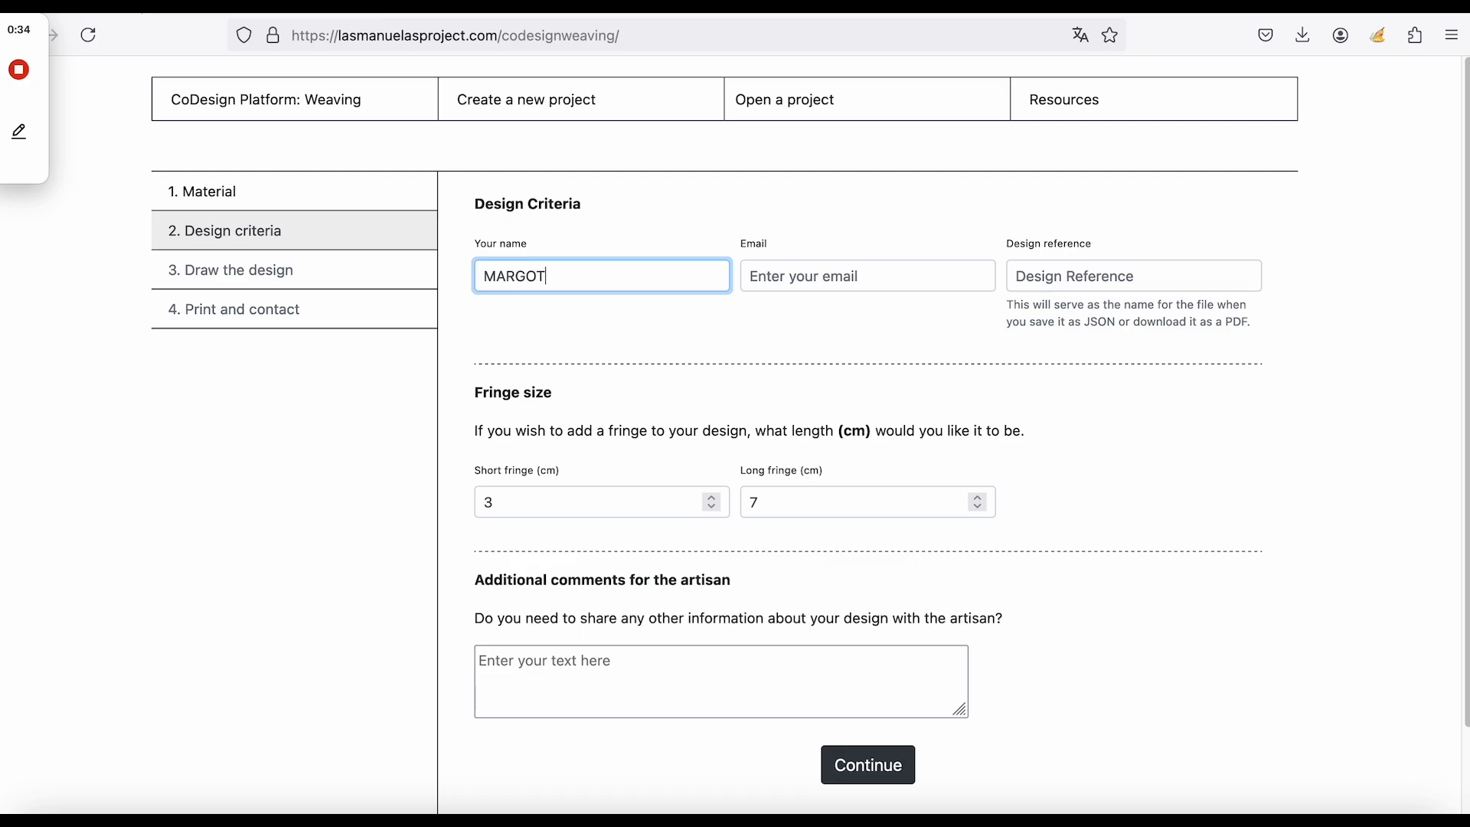
{"action": "left_click", "coordinate": [806, 279]}
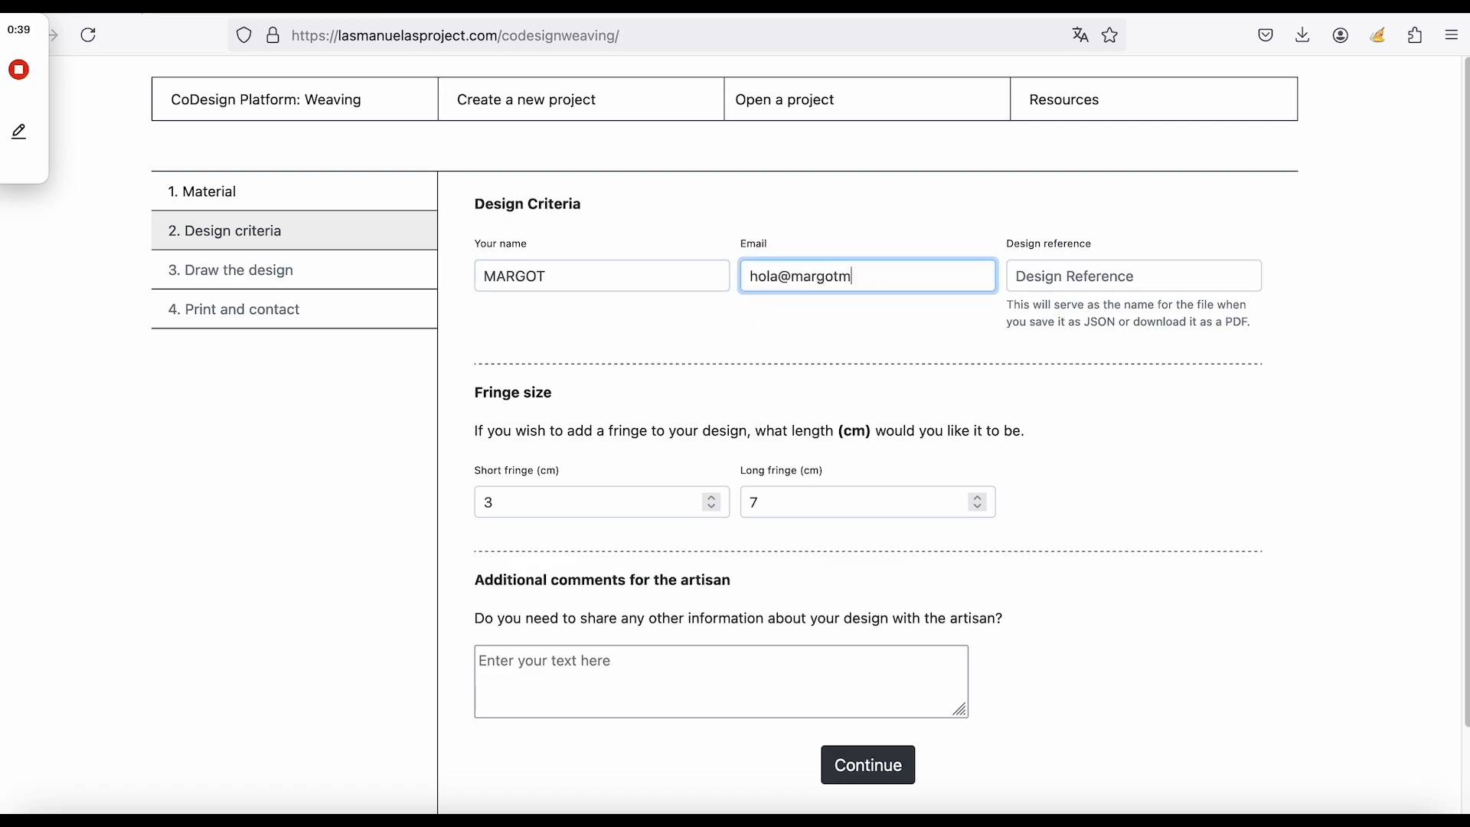
Enter the design reference code in capital letters.
{"action": "left_click", "coordinate": [1033, 276]}
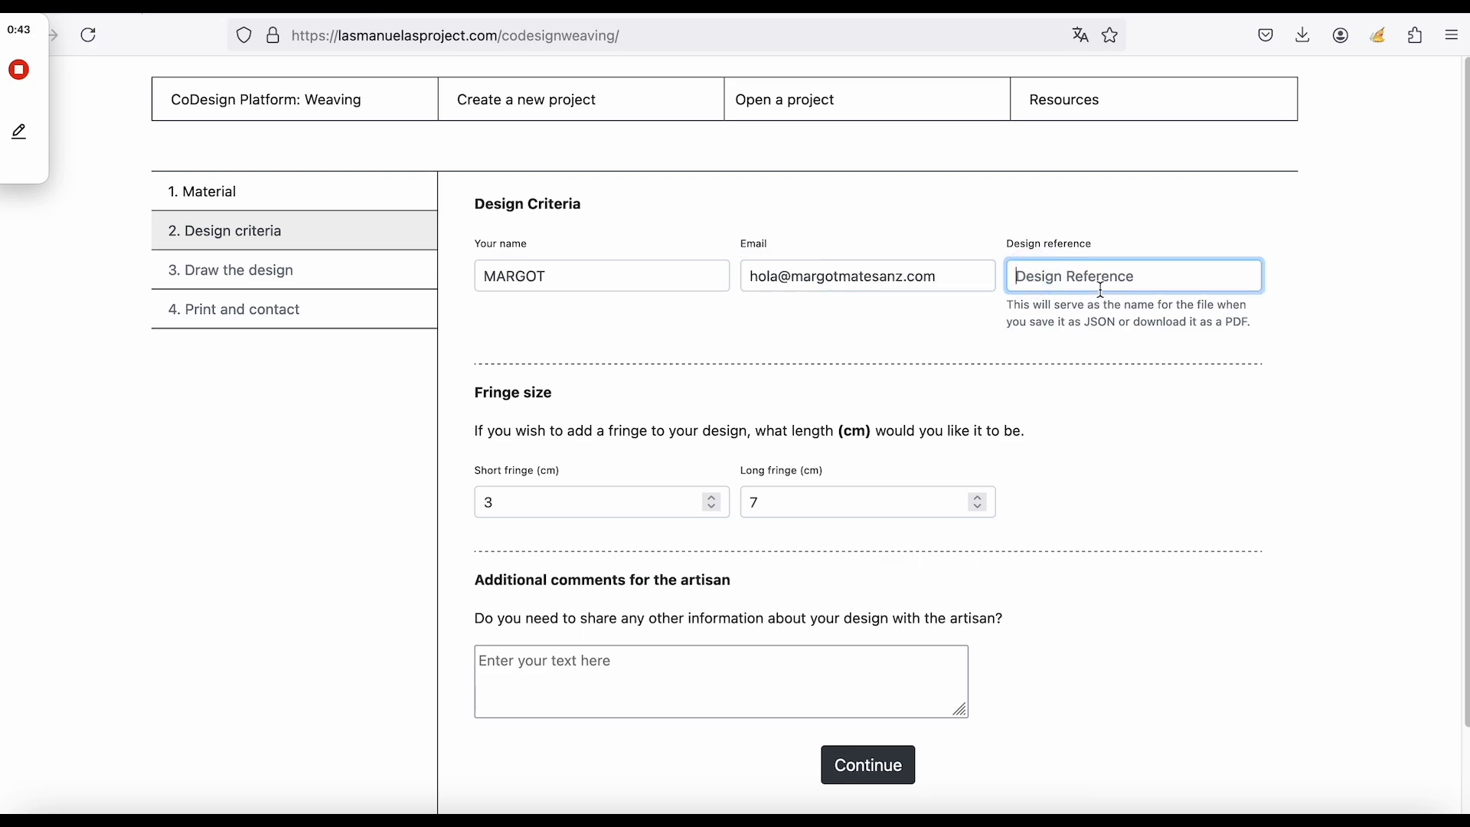
{"action": "type", "text": "DISMARGOT11"}
{"action": "key", "text": "Caps_Lock"}
{"action": "left_click", "coordinate": [1019, 399]}
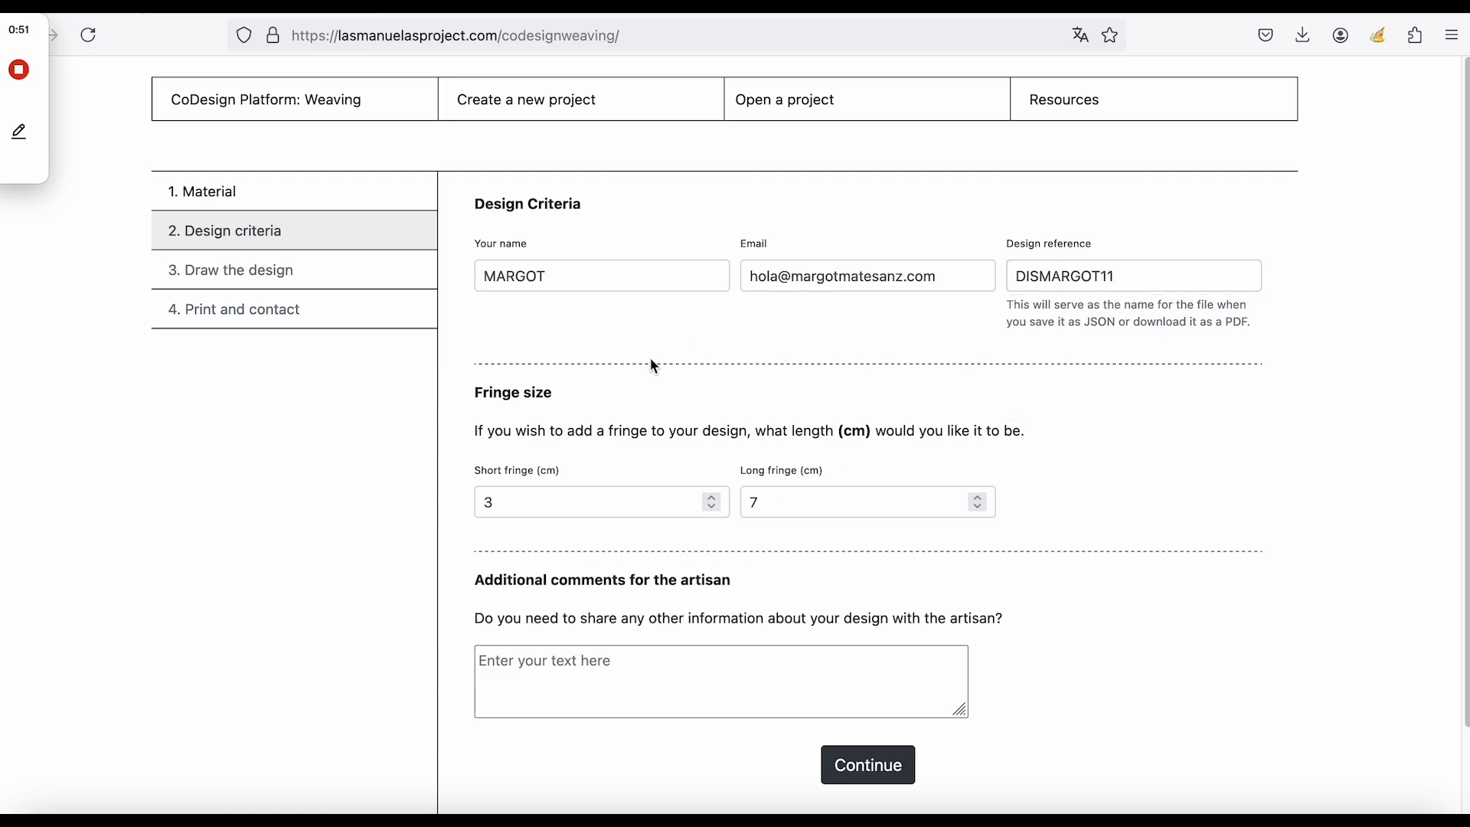
{"action": "left_click_drag", "start_coordinate": [556, 393], "coordinate": [459, 386]}
Raise the short fringe to 5 cm and the long fringe to 15 cm.
{"action": "left_click", "coordinate": [710, 498]}
{"action": "left_click", "coordinate": [711, 498]}
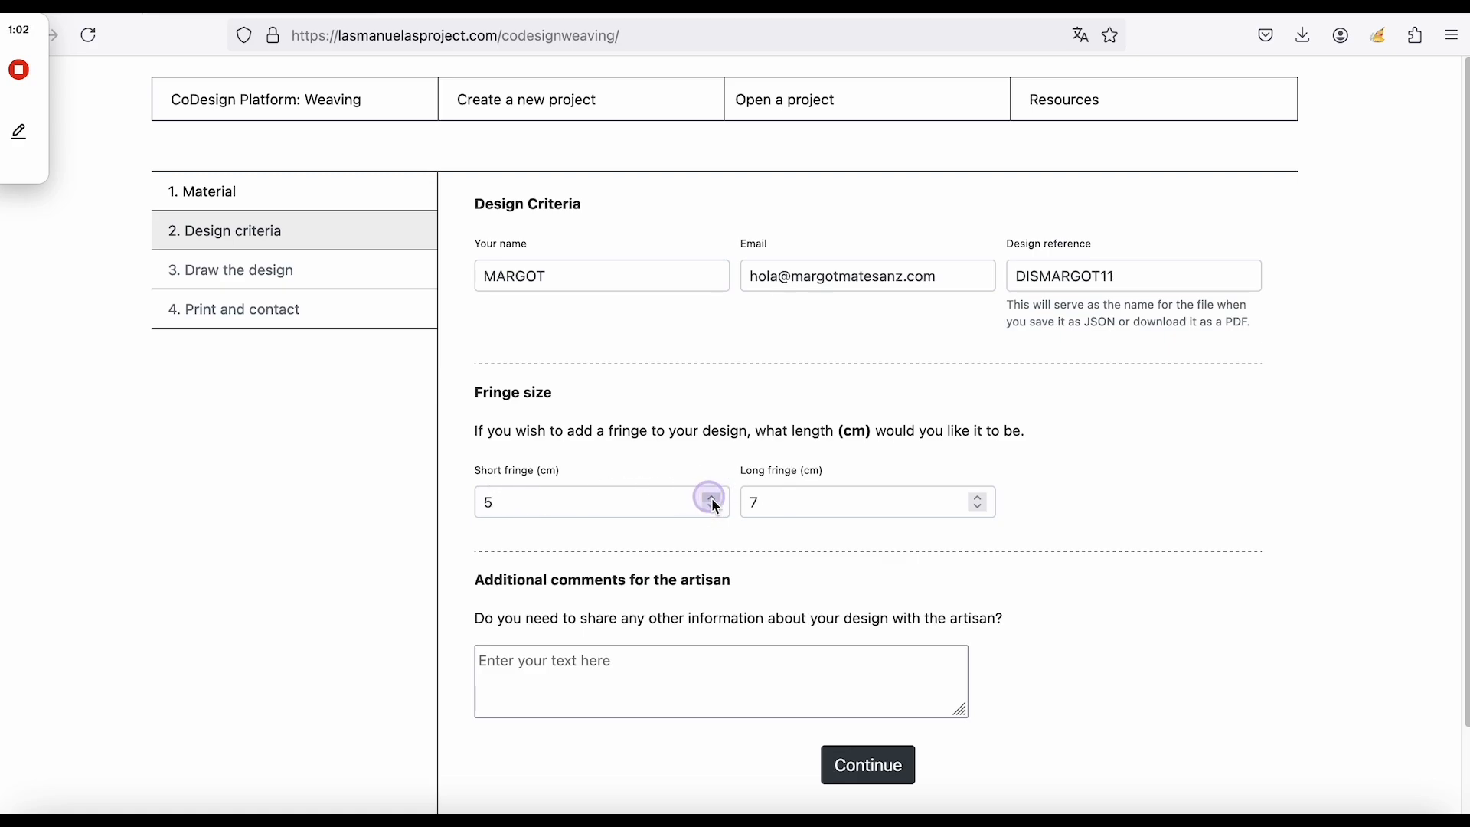
{"action": "left_click", "coordinate": [979, 499]}
{"action": "left_click", "coordinate": [982, 498]}
{"action": "left_click", "coordinate": [981, 498]}
{"action": "left_click", "coordinate": [981, 498]}
{"action": "left_click", "coordinate": [981, 498]}
{"action": "left_click", "coordinate": [982, 498]}
{"action": "left_click", "coordinate": [981, 498]}
{"action": "left_click", "coordinate": [981, 498]}
Leave the artisan comments empty and continue to the Draw the design step.
{"action": "left_click", "coordinate": [586, 665]}
{"action": "key", "text": "Caps_Lock"}
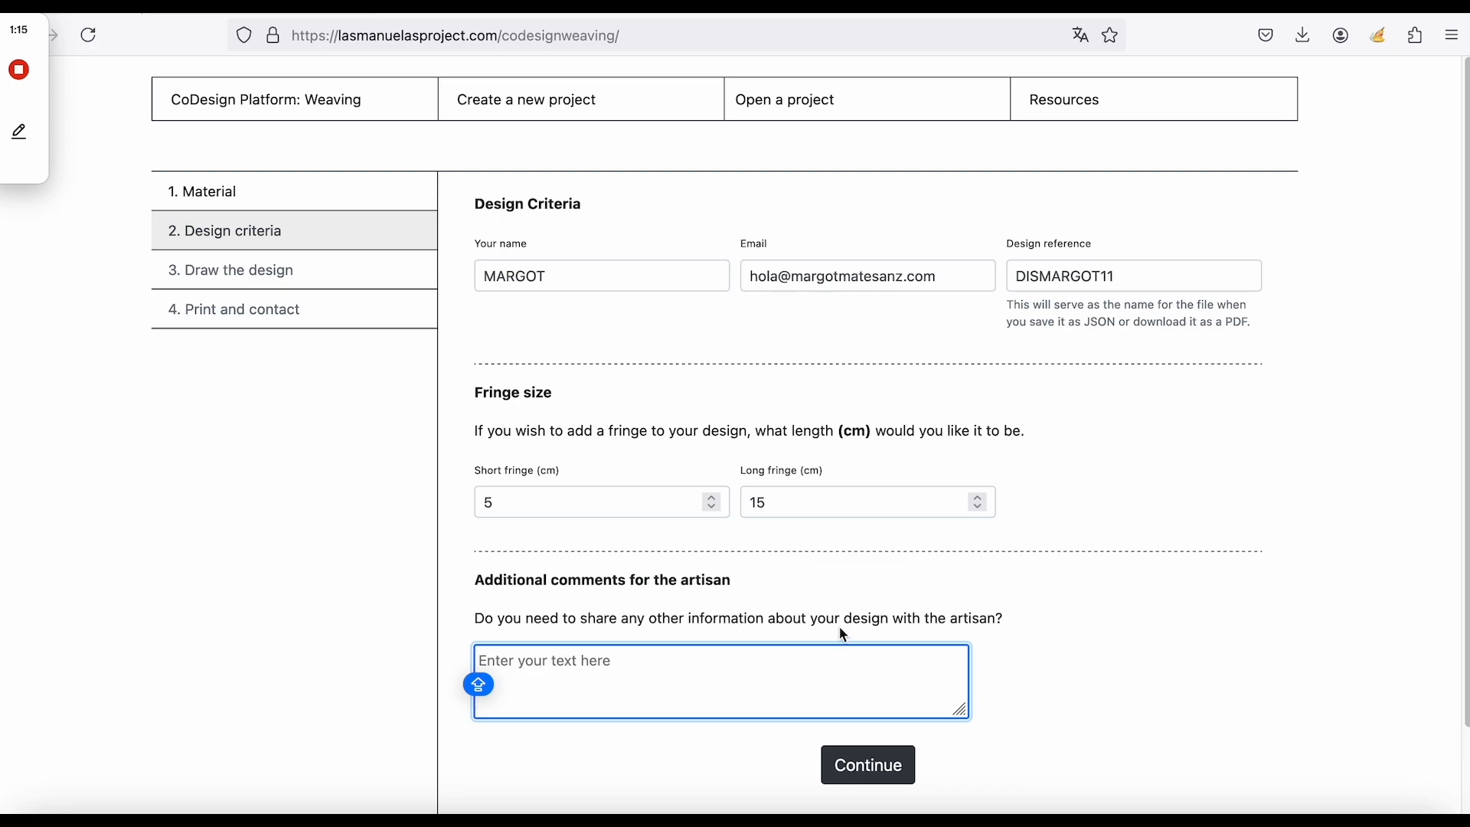
{"action": "left_click", "coordinate": [995, 675]}
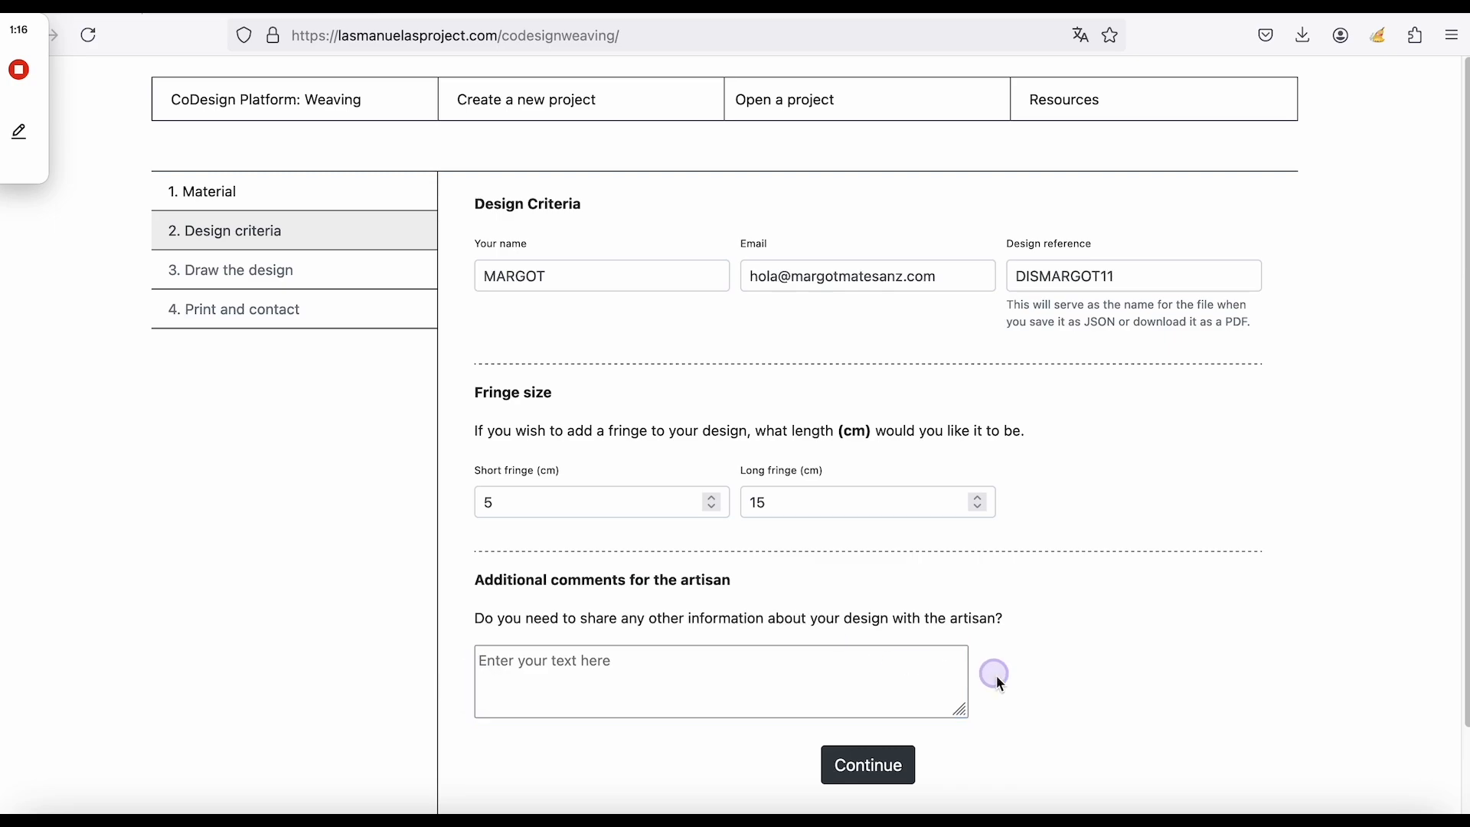
{"action": "left_click", "coordinate": [848, 766]}
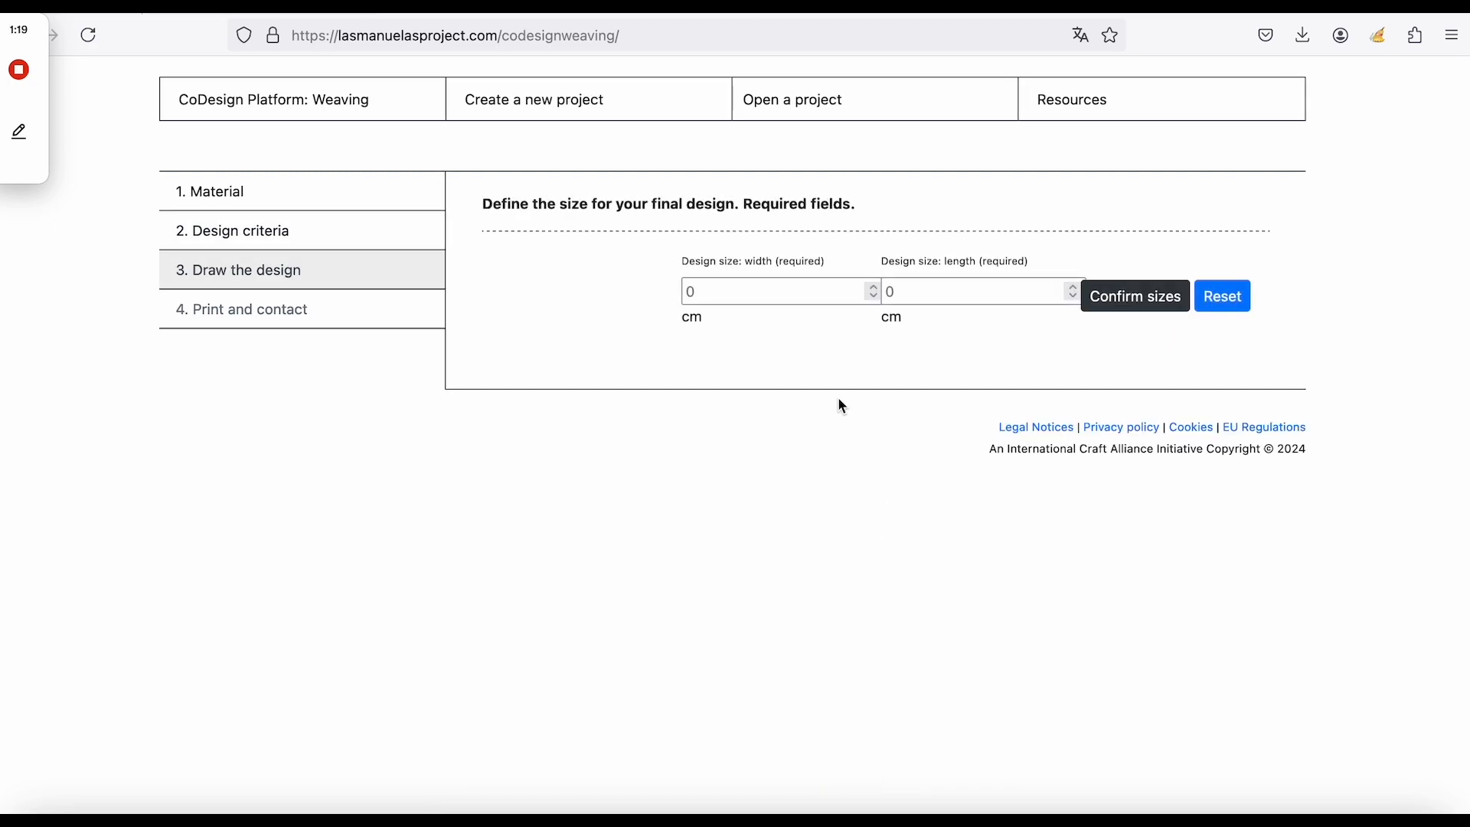
Enter a design size of 150 cm wide by 100 cm long and confirm the sizes.
{"action": "left_click", "coordinate": [774, 297]}
{"action": "type", "text": "1"}
{"action": "key", "text": "Caps_Lock"}
{"action": "type", "text": "50"}
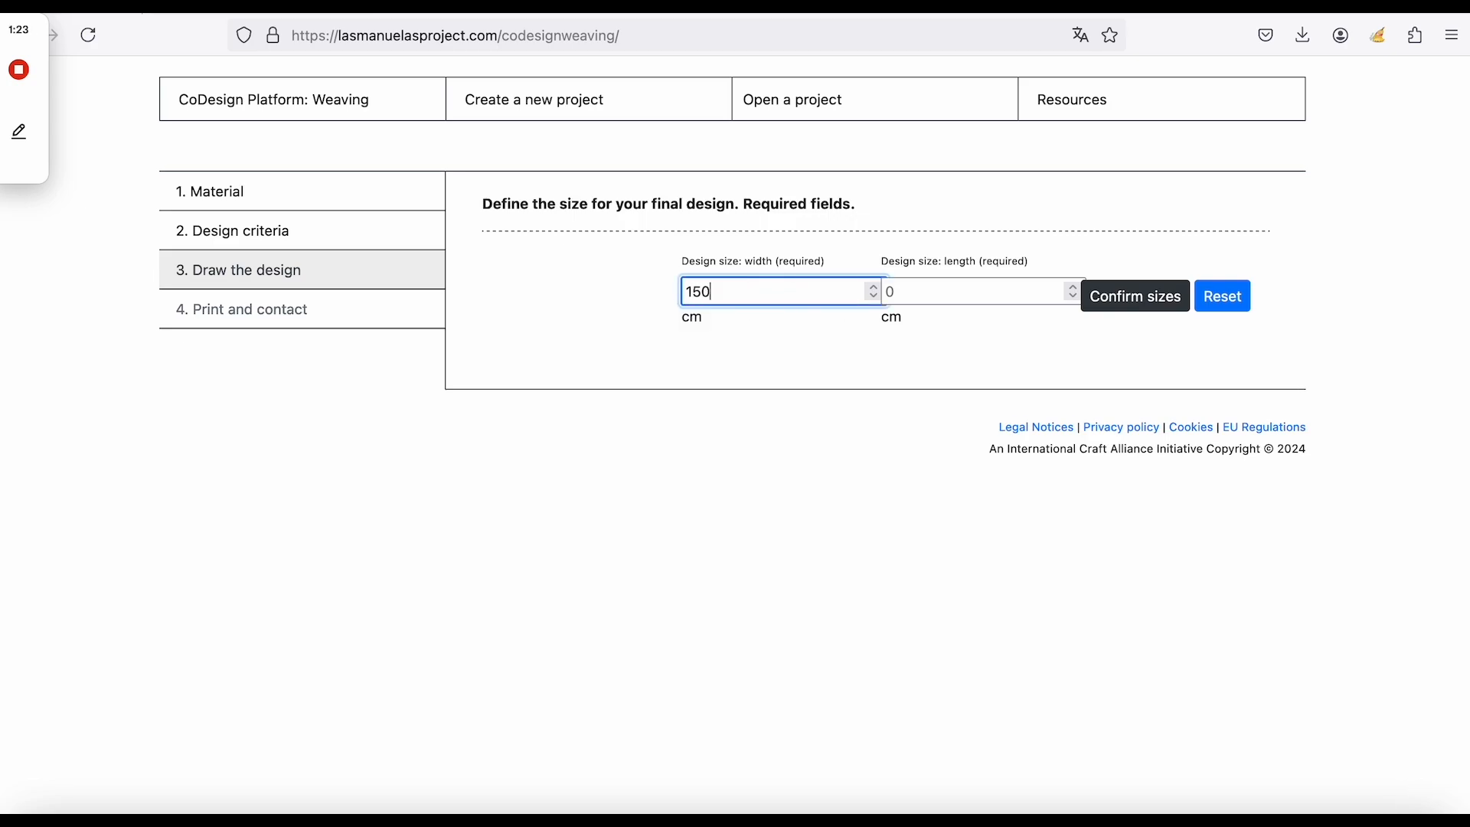
{"action": "left_click", "coordinate": [927, 292]}
{"action": "type", "text": "100"}
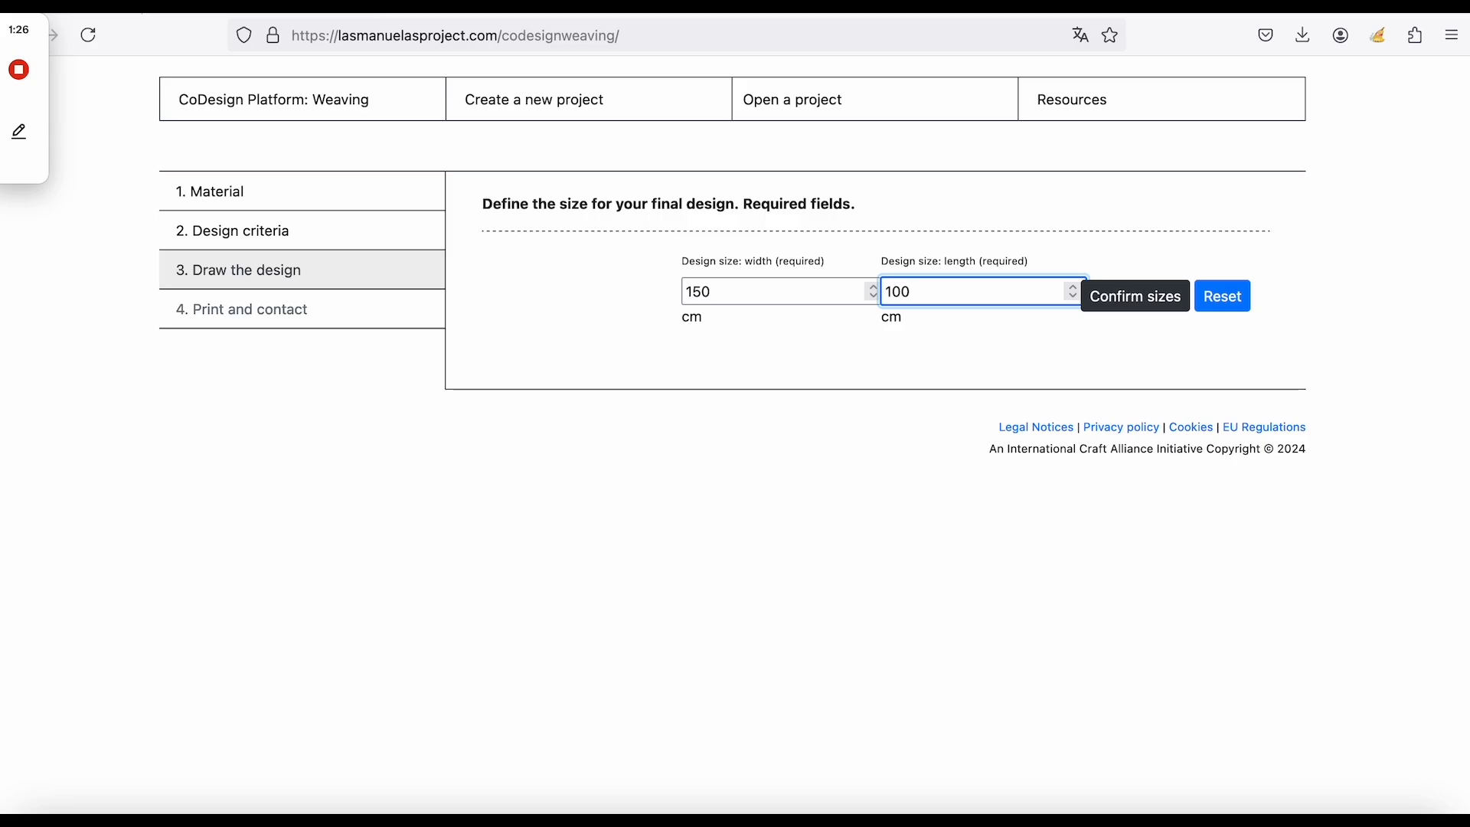
{"action": "left_click", "coordinate": [1130, 297]}
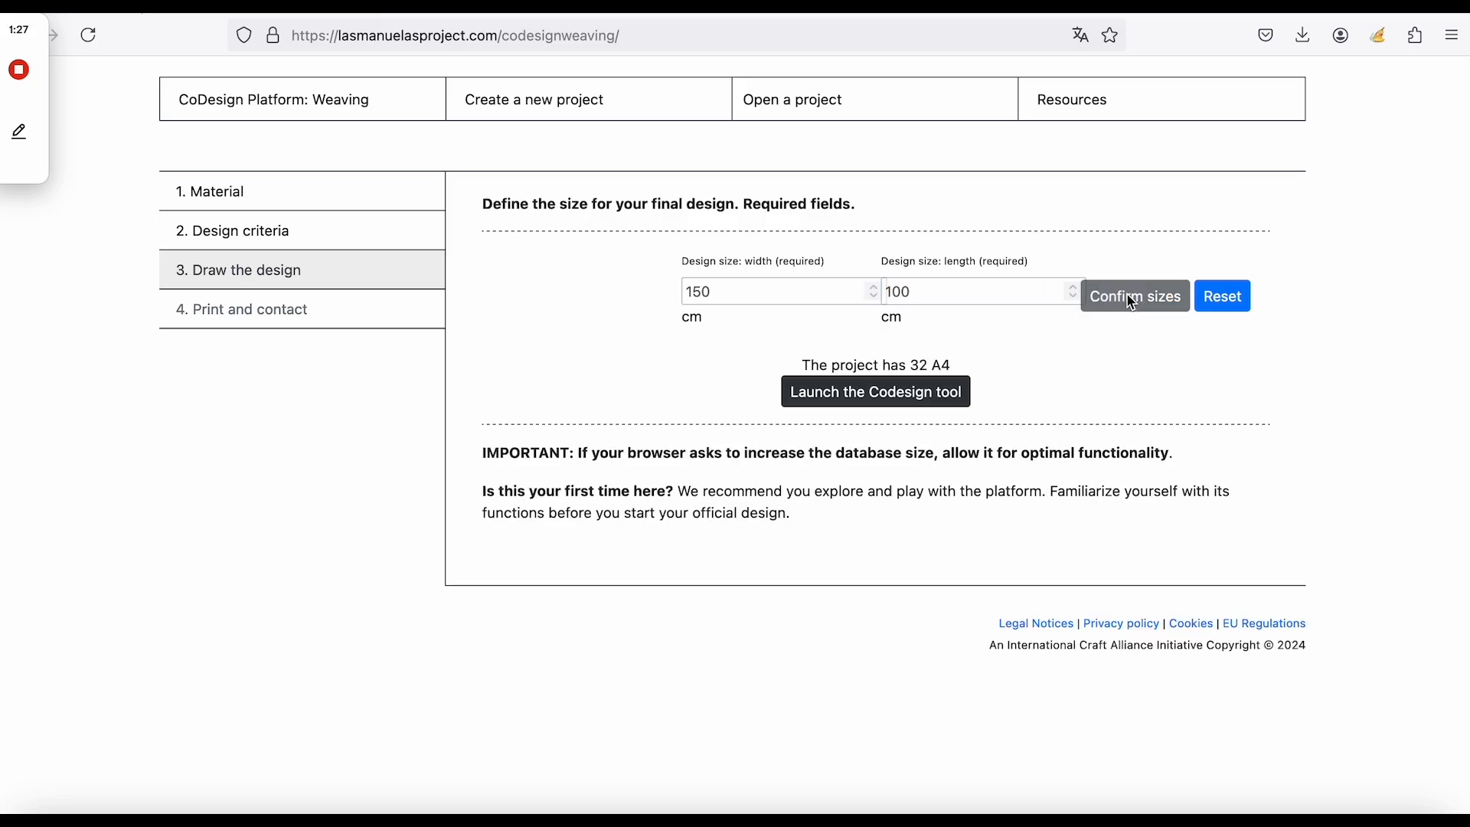
Launch the Codesign drawing grid and zoom out until the whole canvas shows.
{"action": "left_click", "coordinate": [884, 398]}
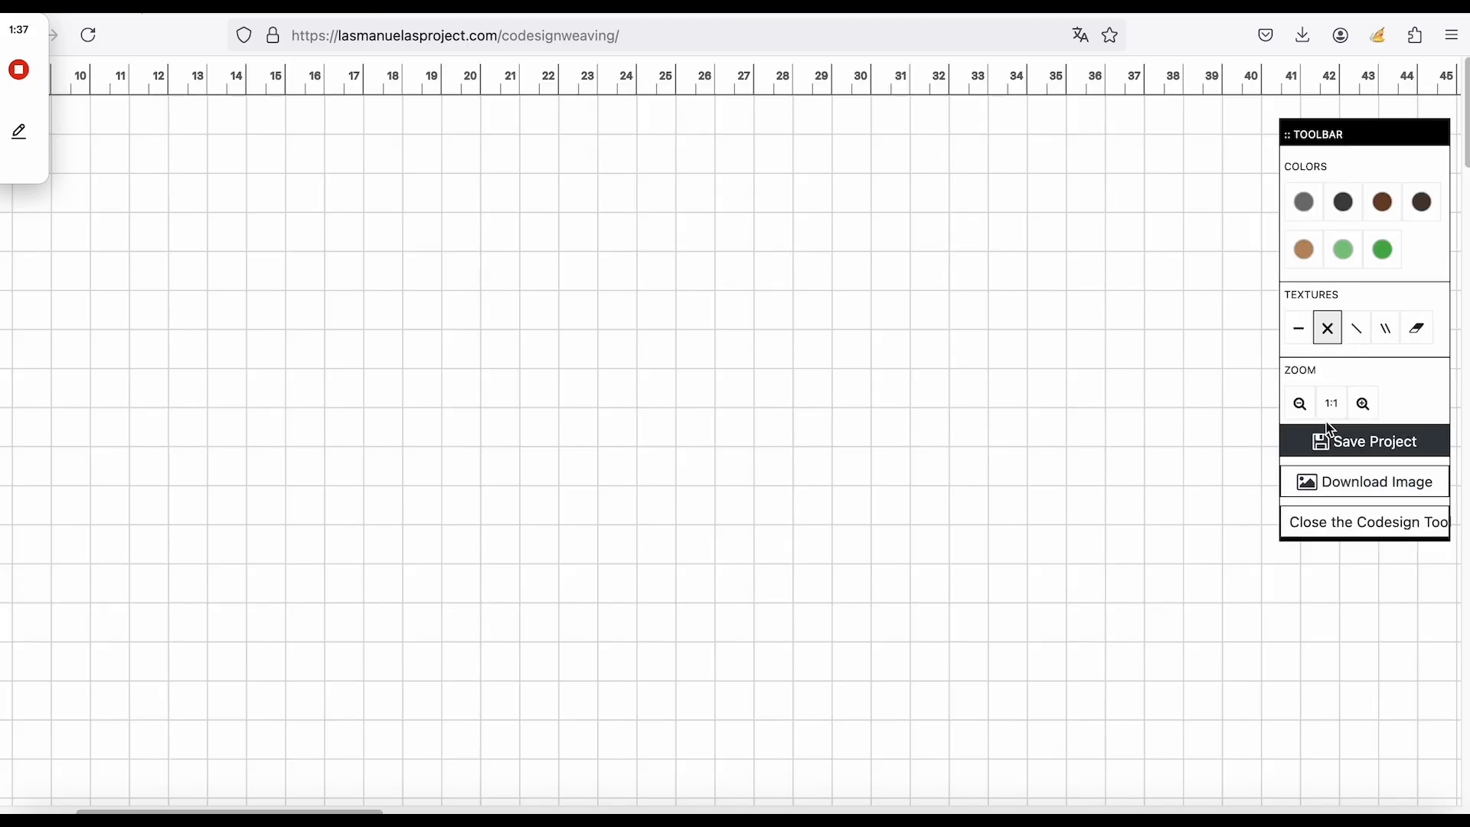
{"action": "left_click", "coordinate": [1366, 405]}
{"action": "left_click", "coordinate": [1366, 405]}
{"action": "left_click", "coordinate": [1366, 404]}
{"action": "left_click", "coordinate": [1366, 404]}
{"action": "left_click", "coordinate": [1365, 404]}
{"action": "left_click", "coordinate": [1367, 406]}
{"action": "left_click", "coordinate": [1368, 405]}
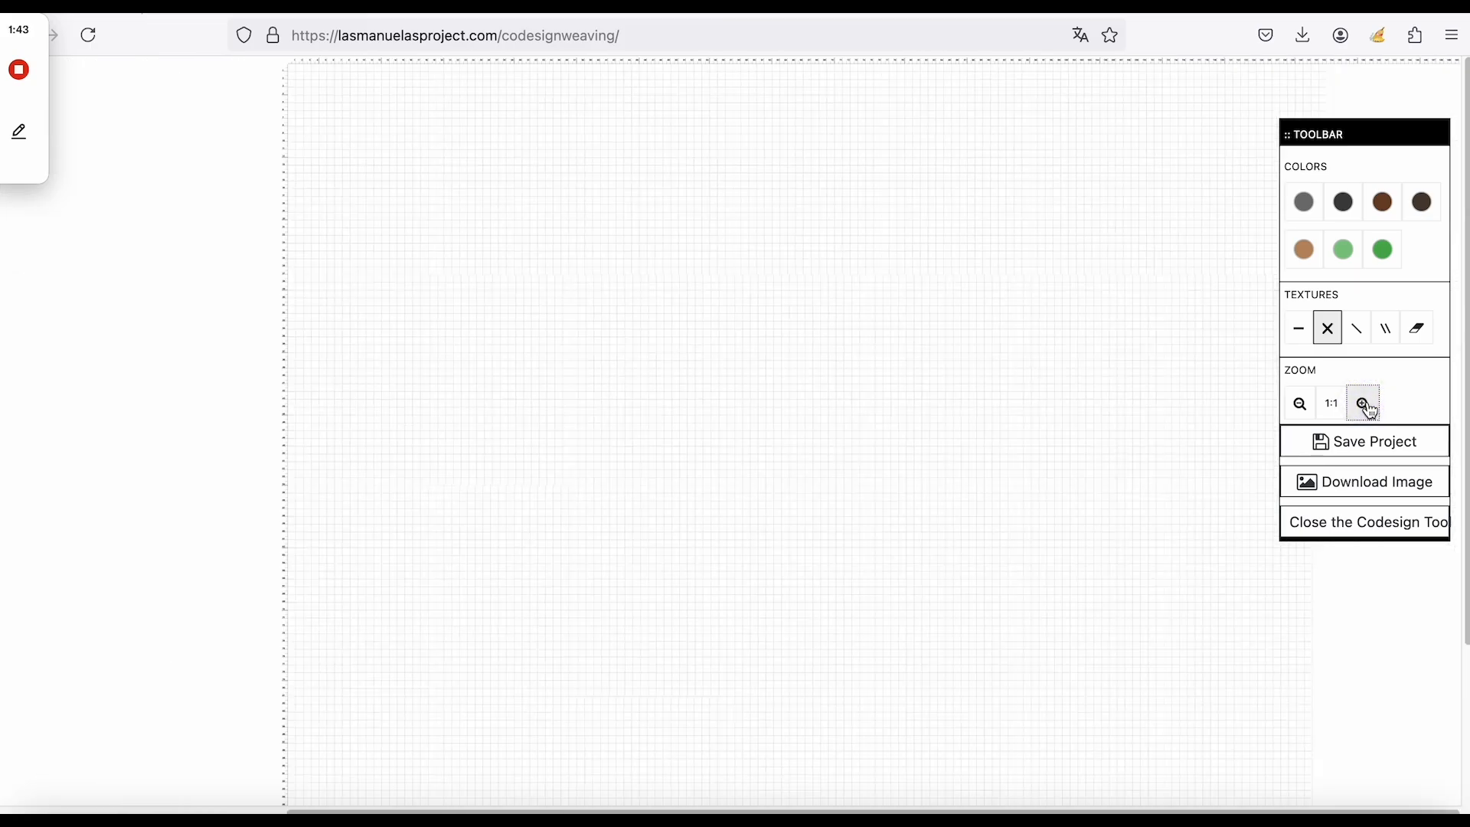
Choose Charcoal with the straight-line texture and place a first stitch near the top-left.
{"action": "left_click", "coordinate": [1376, 803]}
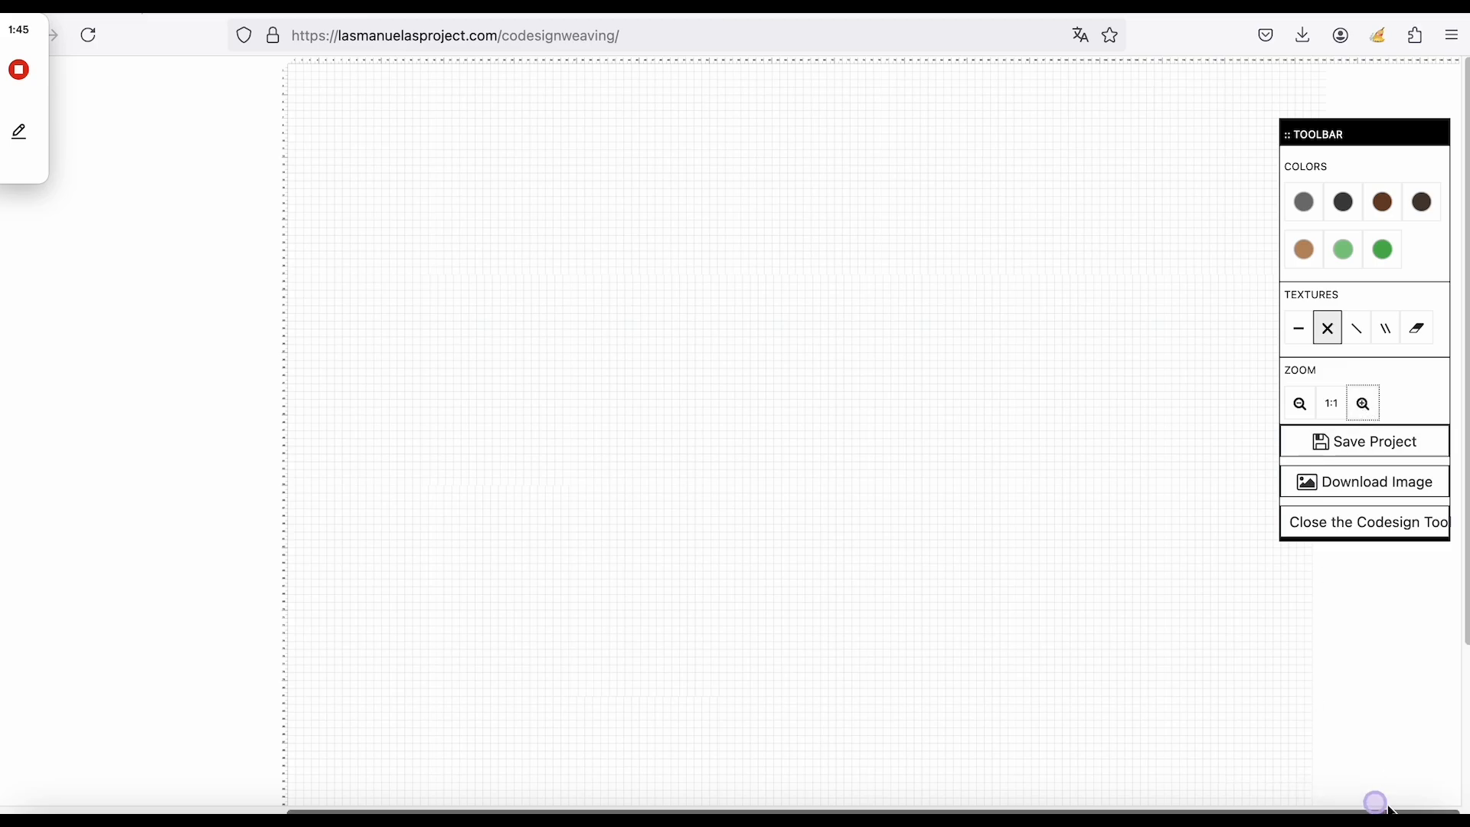
{"action": "left_click", "coordinate": [1345, 202]}
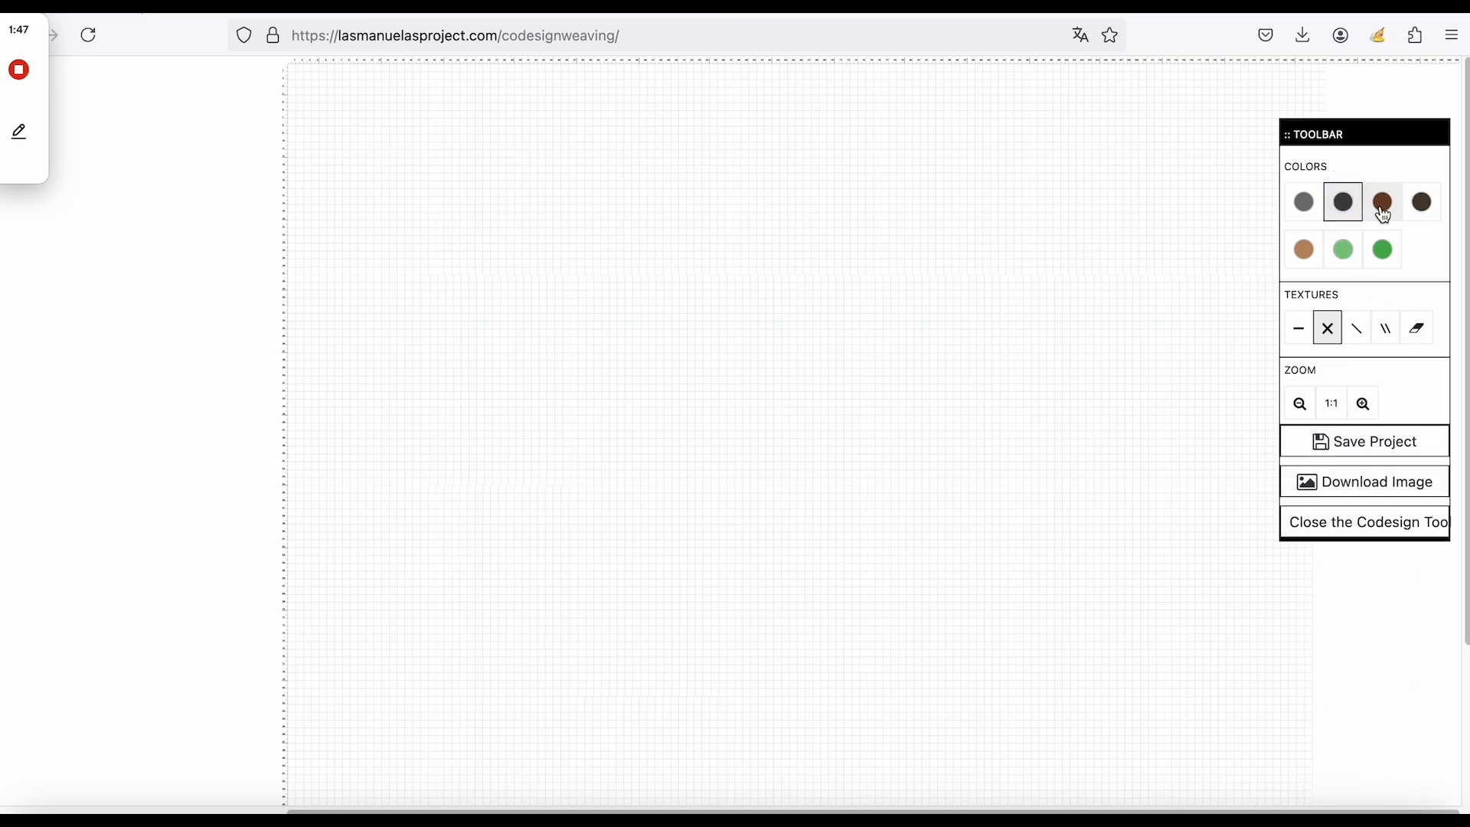
{"action": "left_click", "coordinate": [1299, 337]}
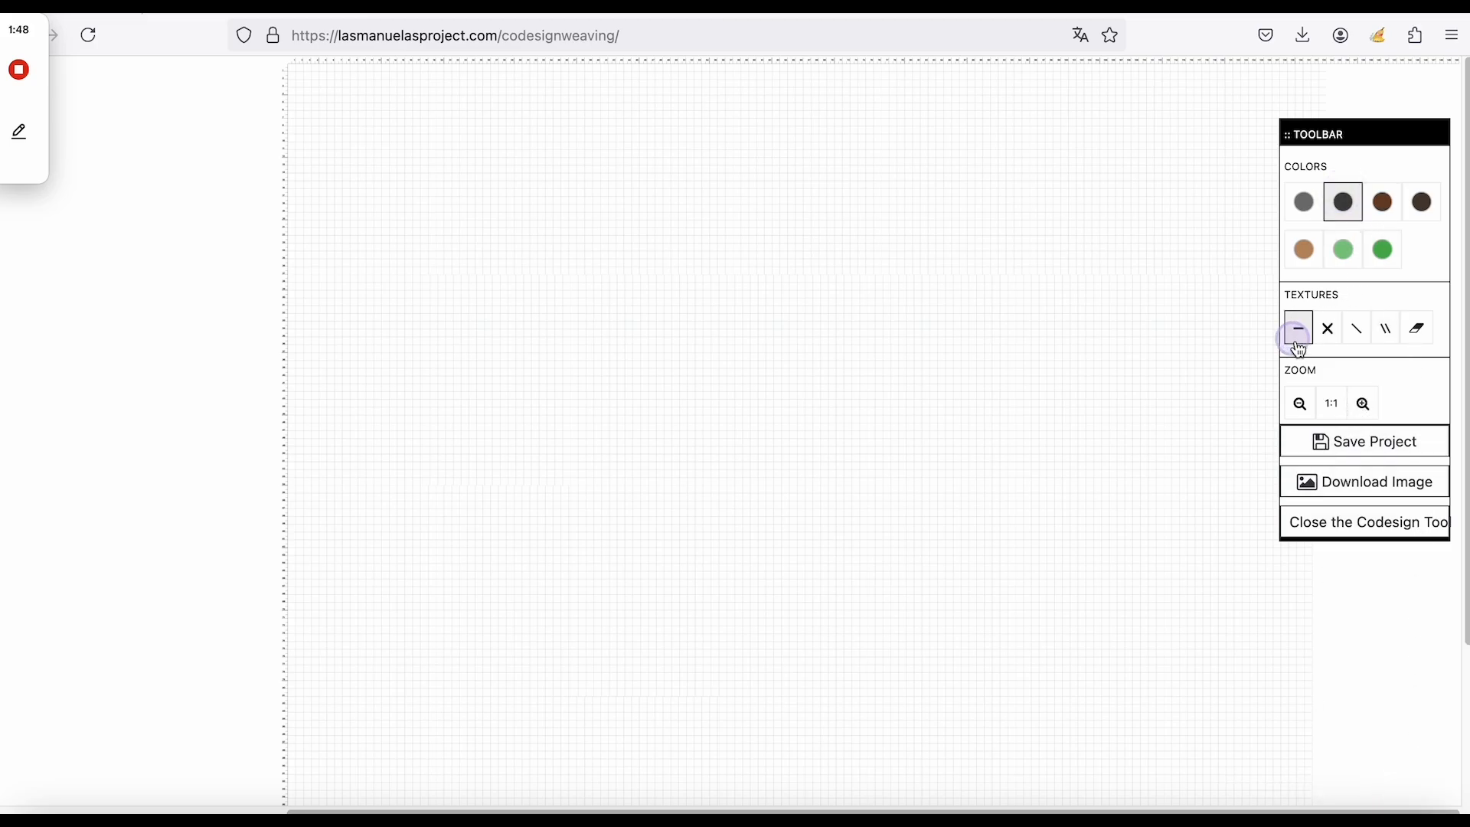
{"action": "left_click", "coordinate": [365, 113]}
Draw a charcoal zigzag and fill the top rows with long horizontal black stitch runs.
{"action": "mouse_move", "coordinate": [528, 110]}
{"action": "left_mouse_down"}
{"action": "mouse_move", "coordinate": [585, 109]}
{"action": "mouse_move", "coordinate": [452, 205]}
{"action": "mouse_move", "coordinate": [429, 340]}
{"action": "left_mouse_up"}
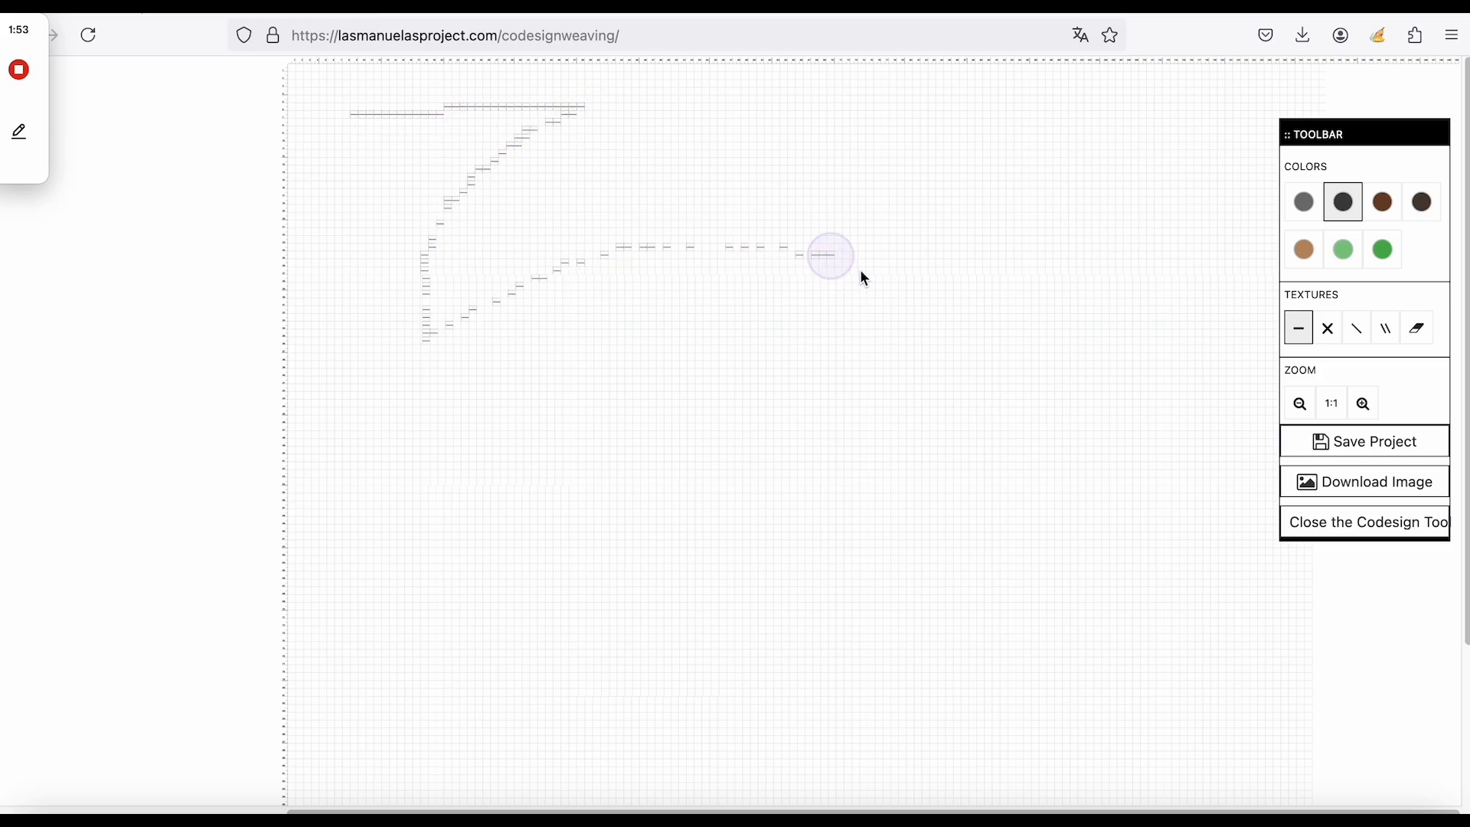
{"action": "left_click", "coordinate": [1299, 405]}
{"action": "left_click", "coordinate": [252, 181]}
{"action": "left_click_drag", "start_coordinate": [253, 183], "coordinate": [496, 190]}
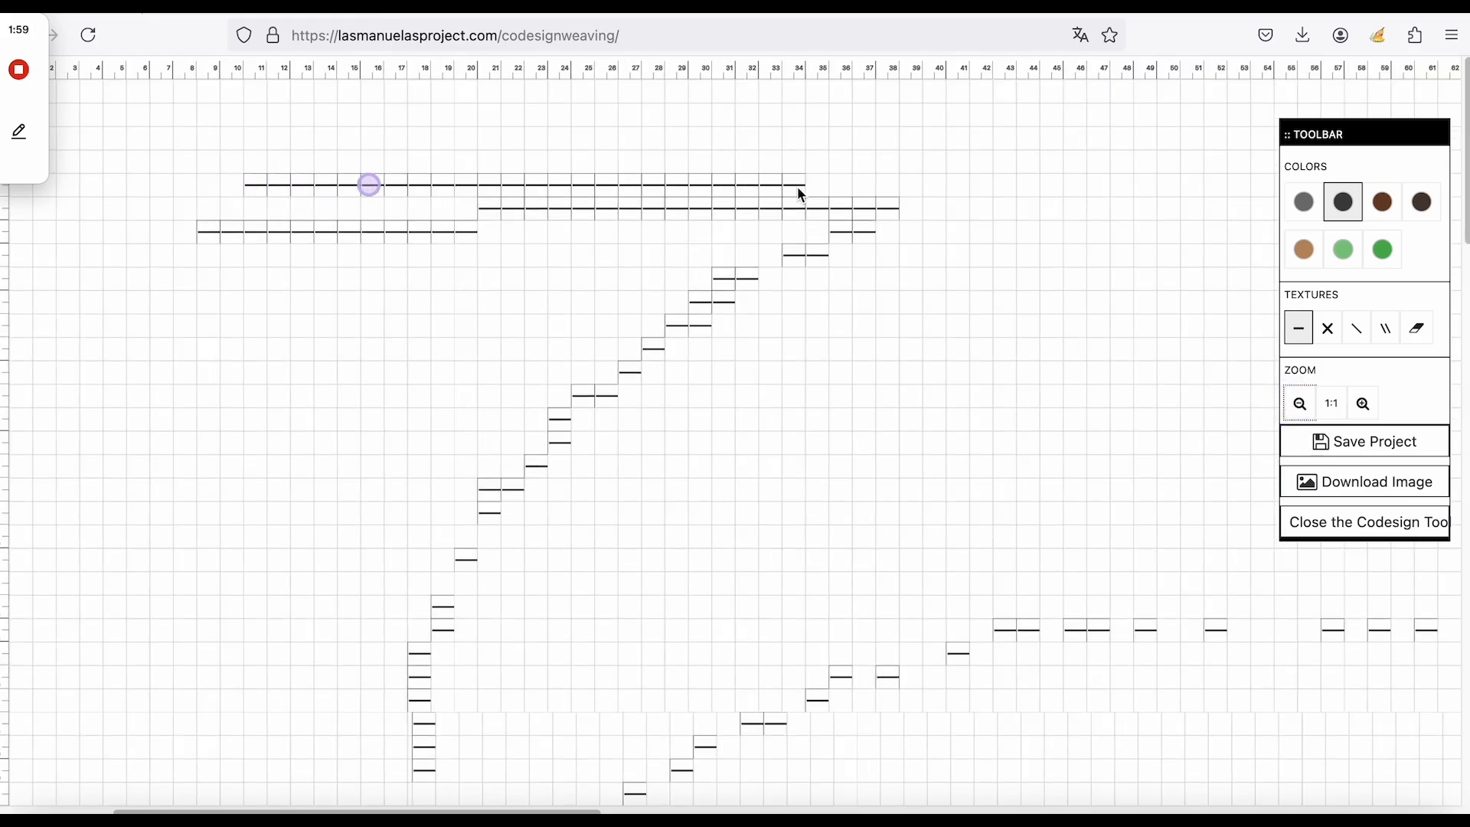
{"action": "mouse_move", "coordinate": [906, 194]}
{"action": "left_mouse_down"}
{"action": "mouse_move", "coordinate": [904, 262]}
{"action": "mouse_move", "coordinate": [898, 234]}
{"action": "mouse_move", "coordinate": [1005, 237]}
{"action": "mouse_move", "coordinate": [931, 211]}
{"action": "mouse_move", "coordinate": [1089, 208]}
{"action": "left_mouse_up"}
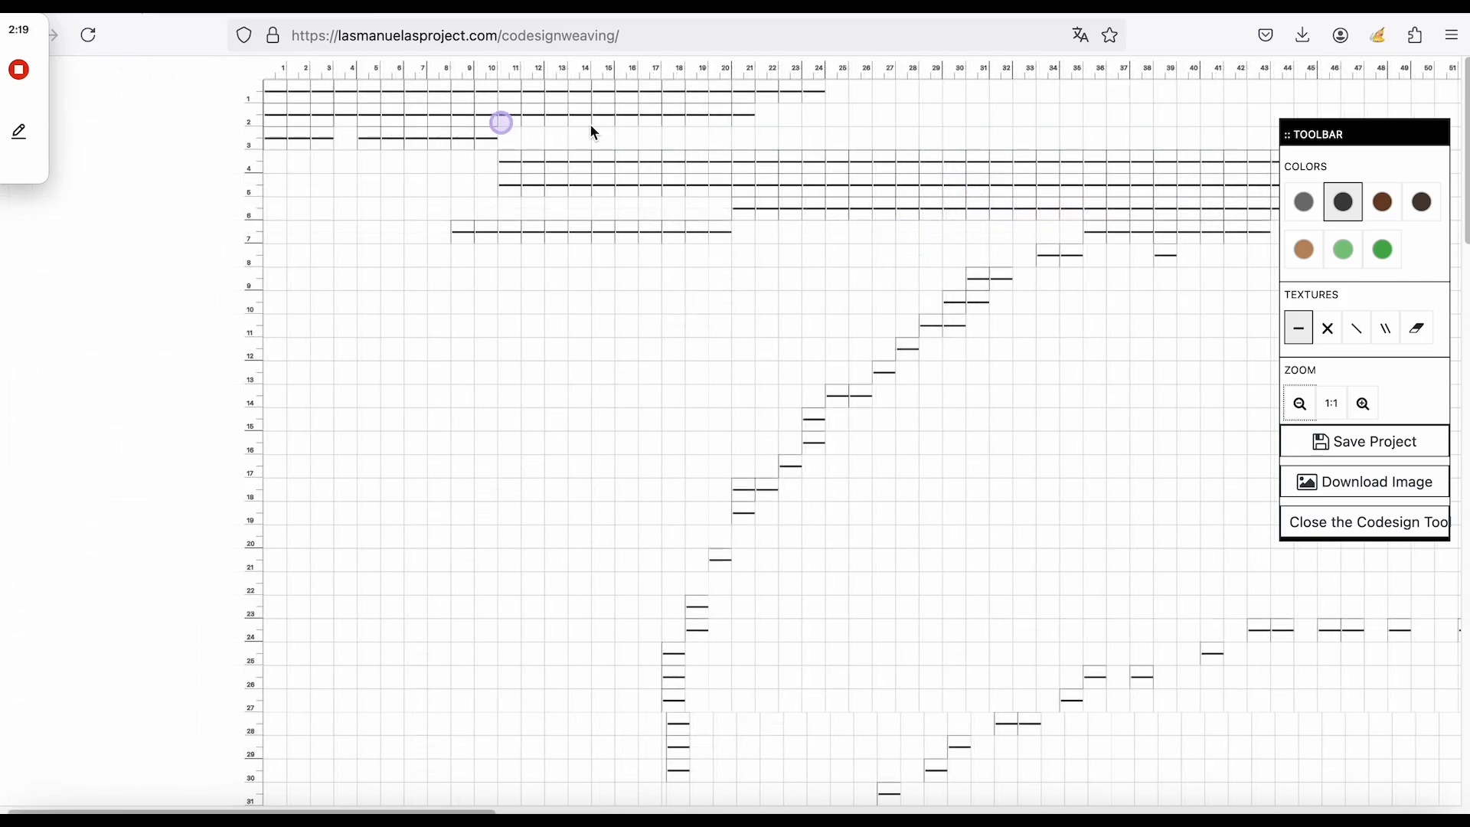
{"action": "mouse_move", "coordinate": [595, 133]}
{"action": "left_mouse_down"}
{"action": "mouse_move", "coordinate": [739, 139]}
{"action": "mouse_move", "coordinate": [332, 161]}
{"action": "left_mouse_up"}
{"action": "left_click", "coordinate": [1343, 249]}
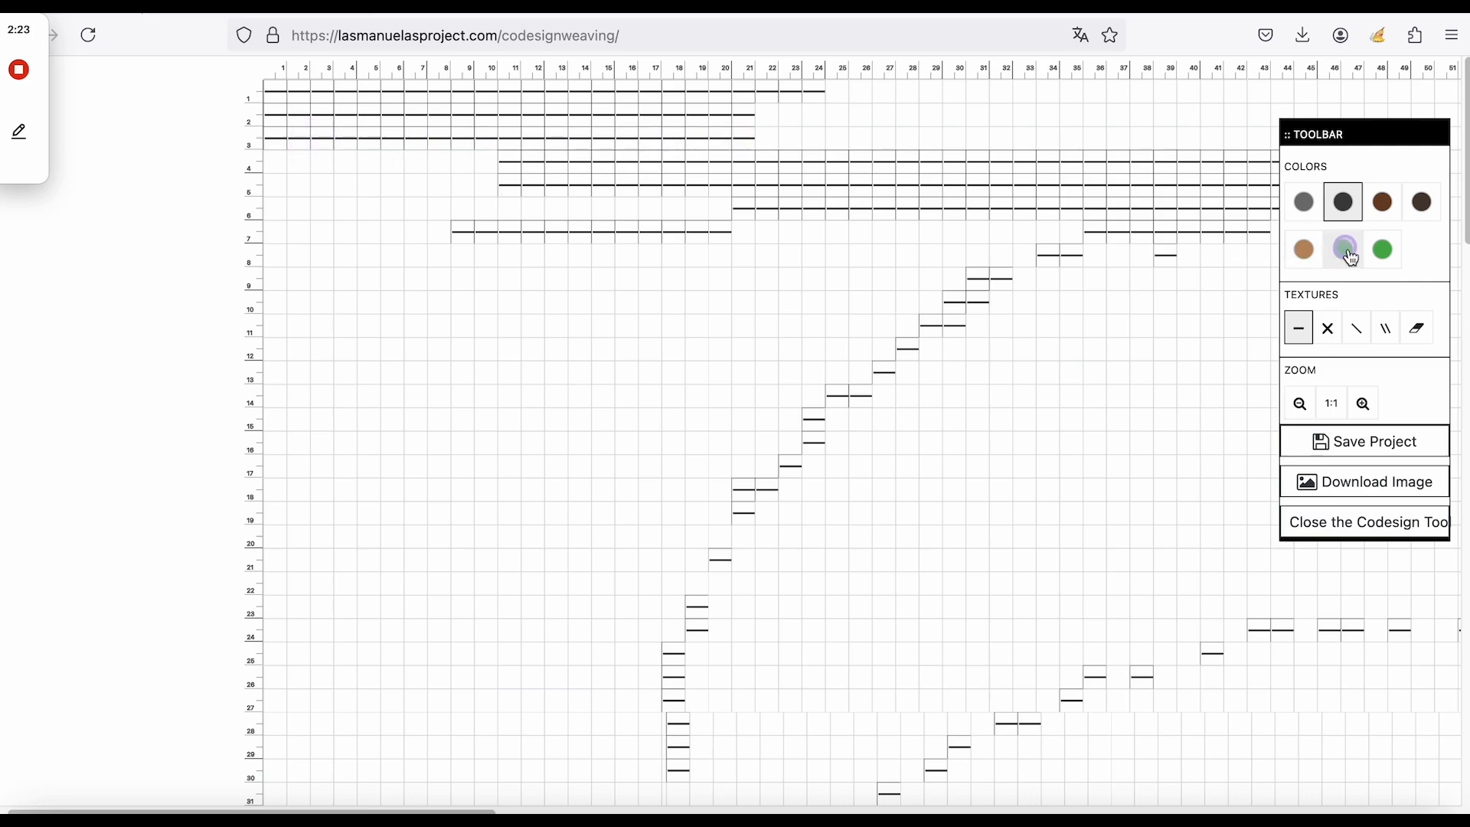
Draw mint green lines along rows 1–3 from column 21 to about column 34, trimming row 1.
{"action": "left_click_drag", "start_coordinate": [322, 92], "coordinate": [817, 89]}
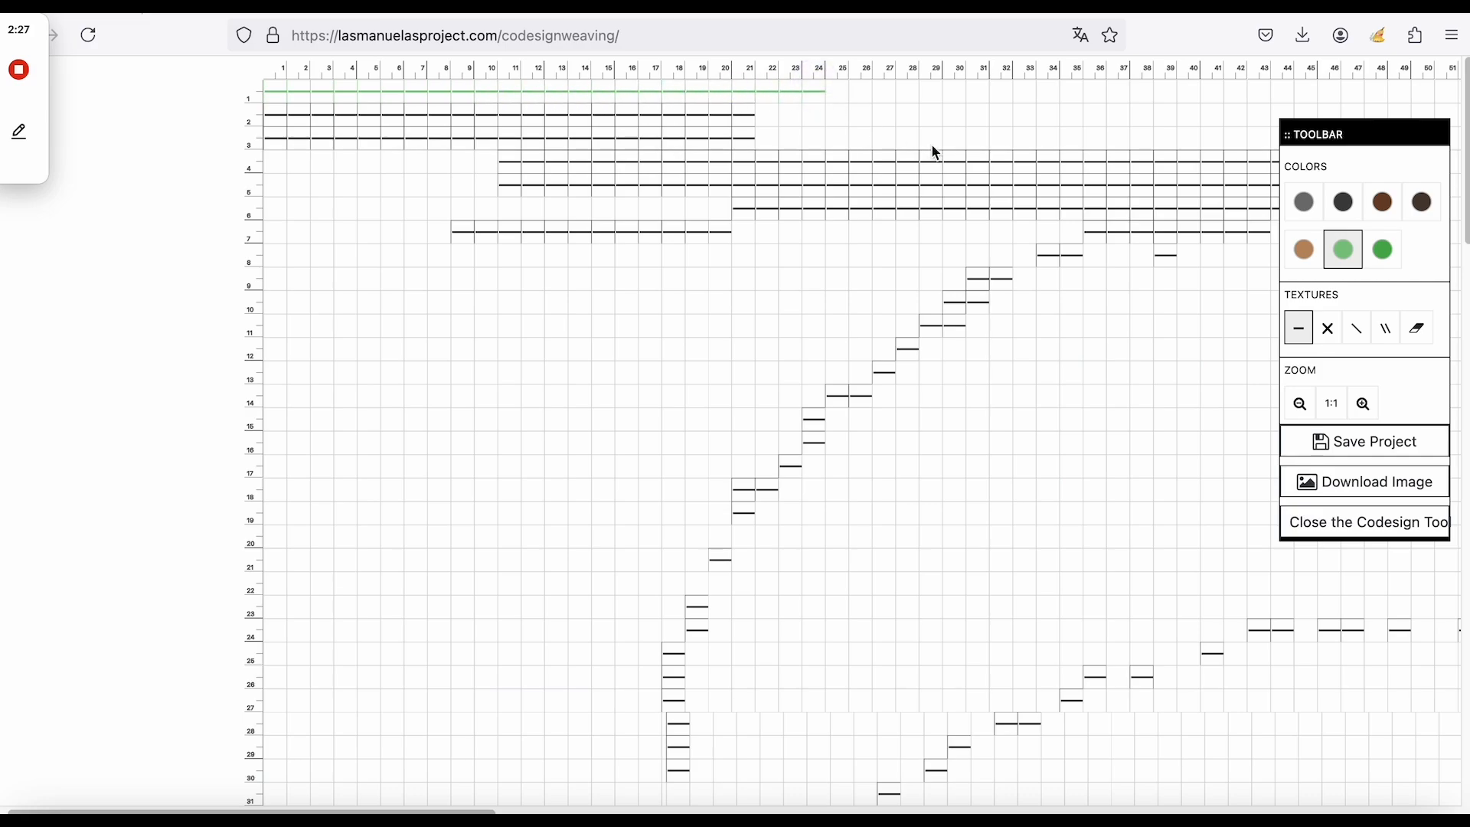
{"action": "left_click", "coordinate": [1426, 336]}
{"action": "left_click_drag", "start_coordinate": [816, 89], "coordinate": [770, 90]}
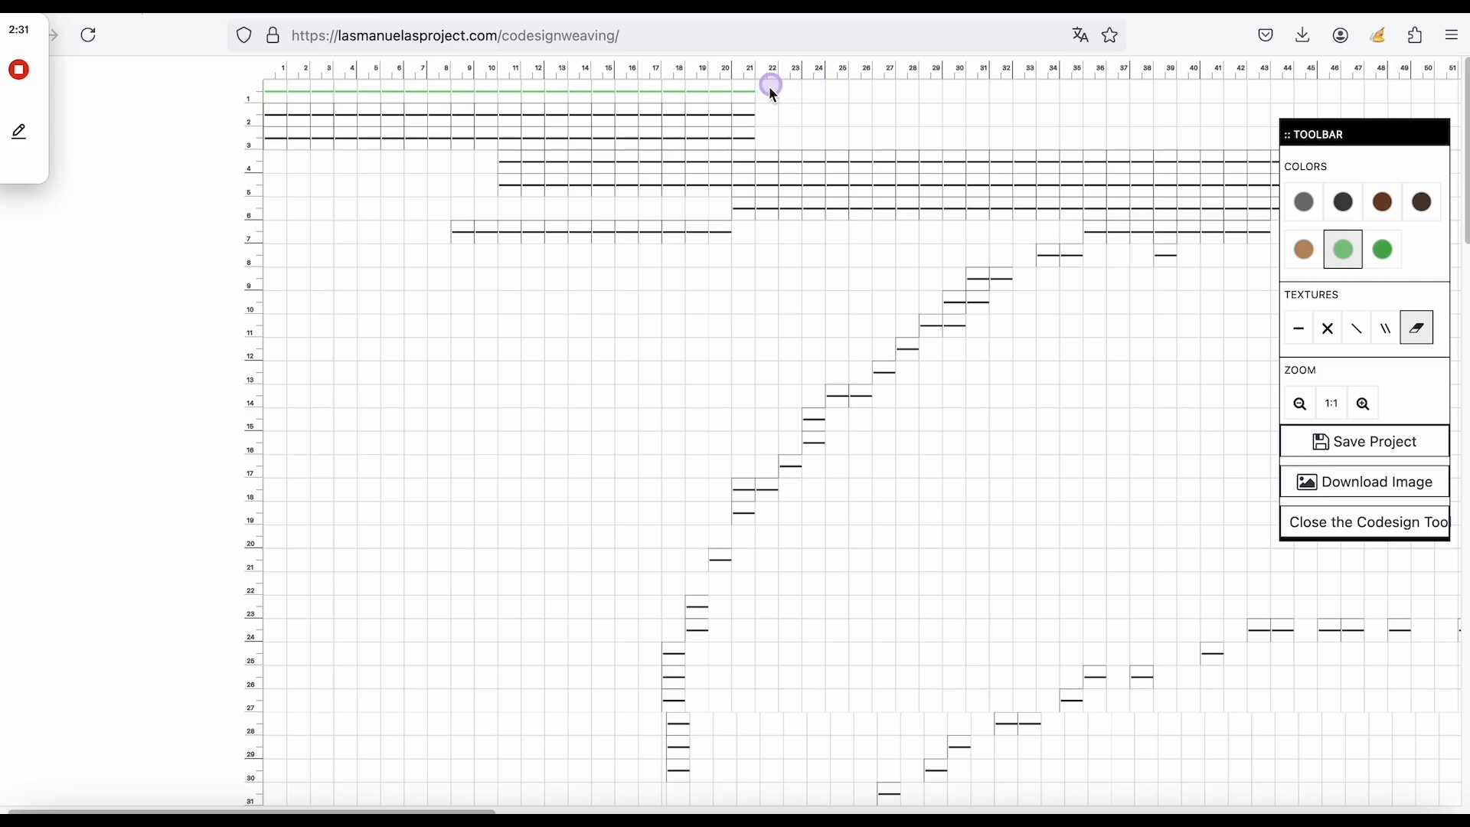
{"action": "left_click", "coordinate": [1297, 328]}
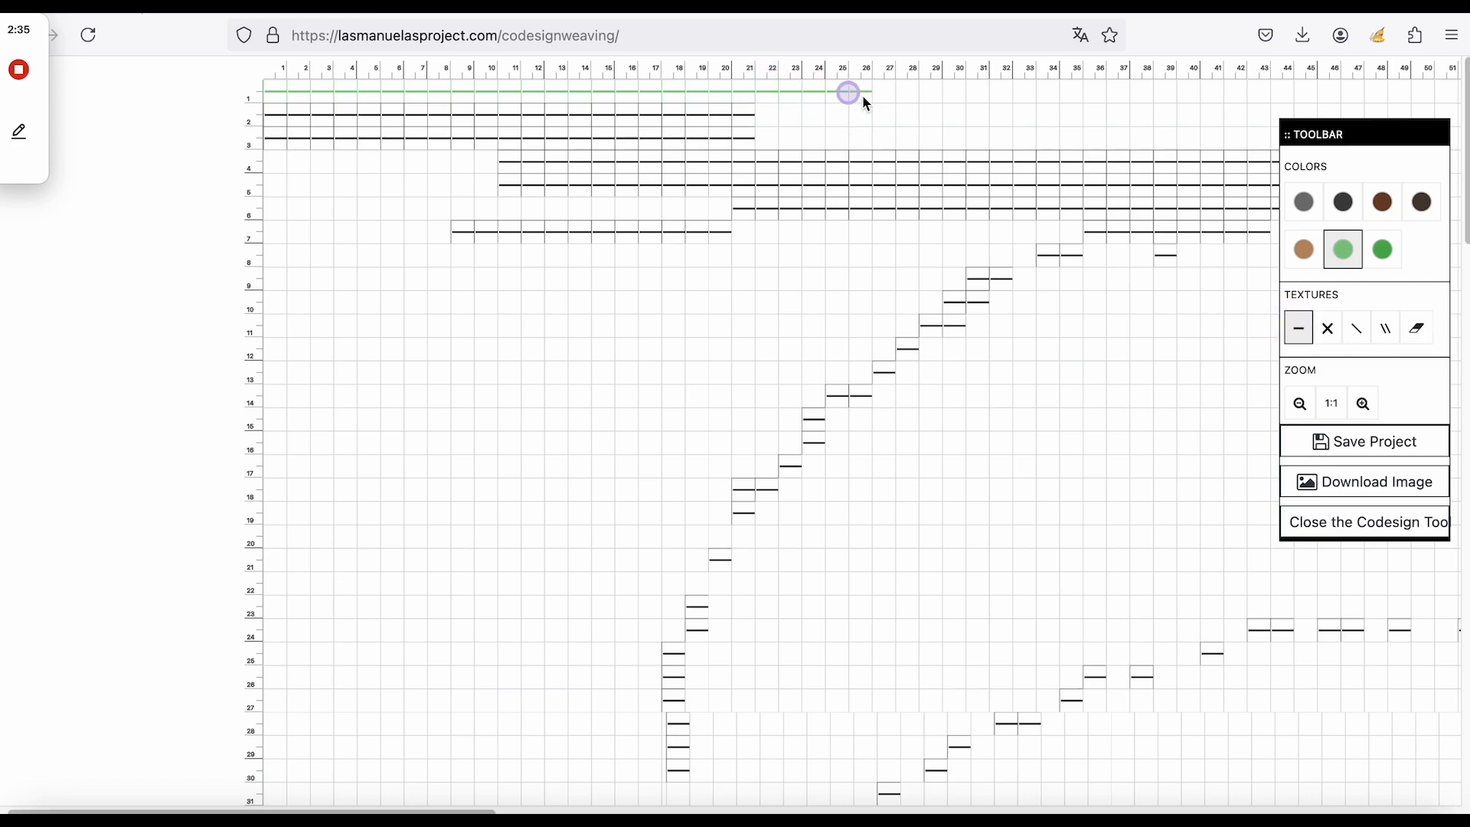
{"action": "left_click_drag", "start_coordinate": [774, 115], "coordinate": [1040, 108]}
{"action": "left_click_drag", "start_coordinate": [772, 136], "coordinate": [1015, 139]}
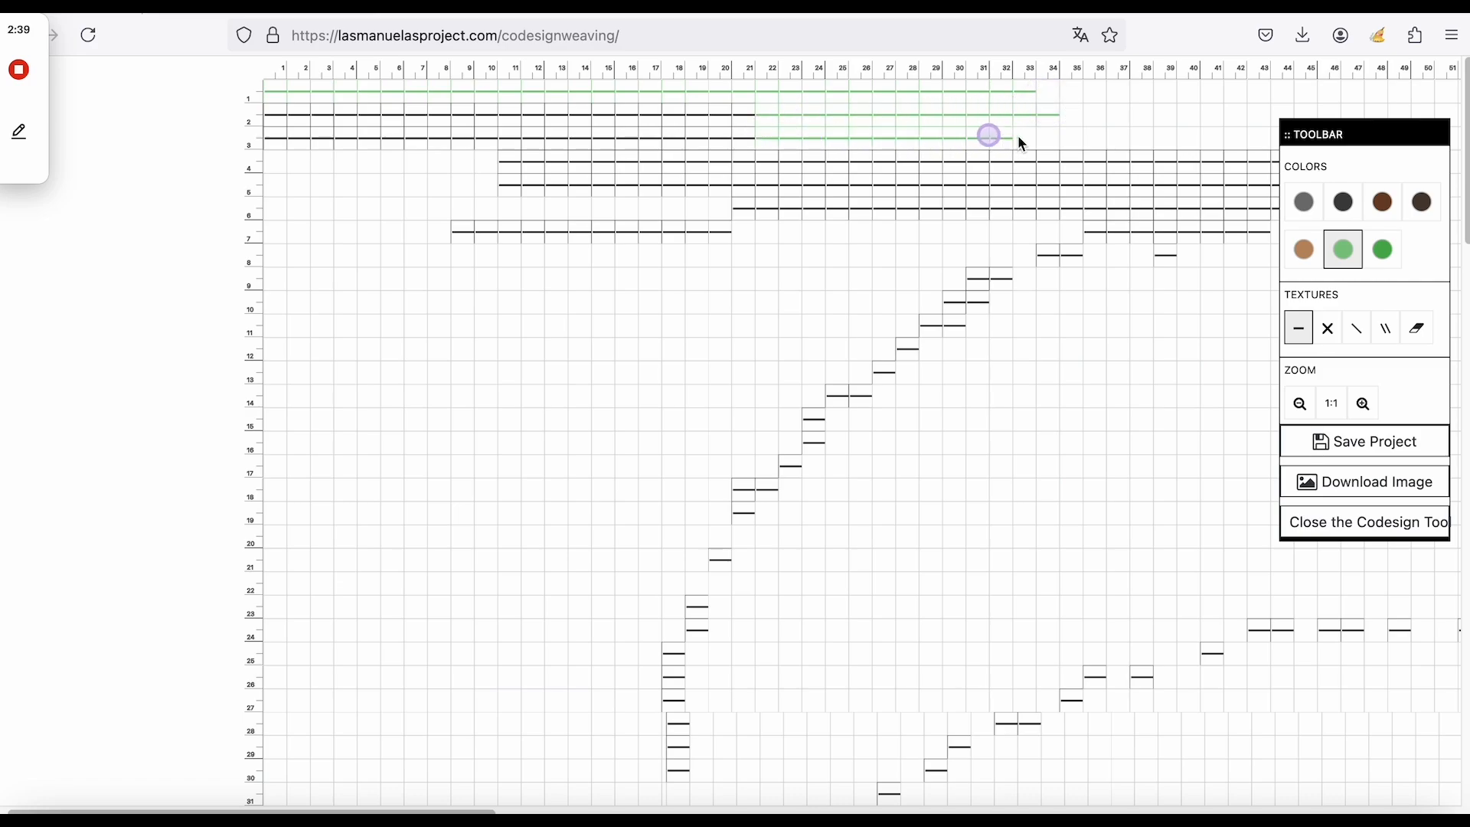
{"action": "left_click", "coordinate": [1327, 328]}
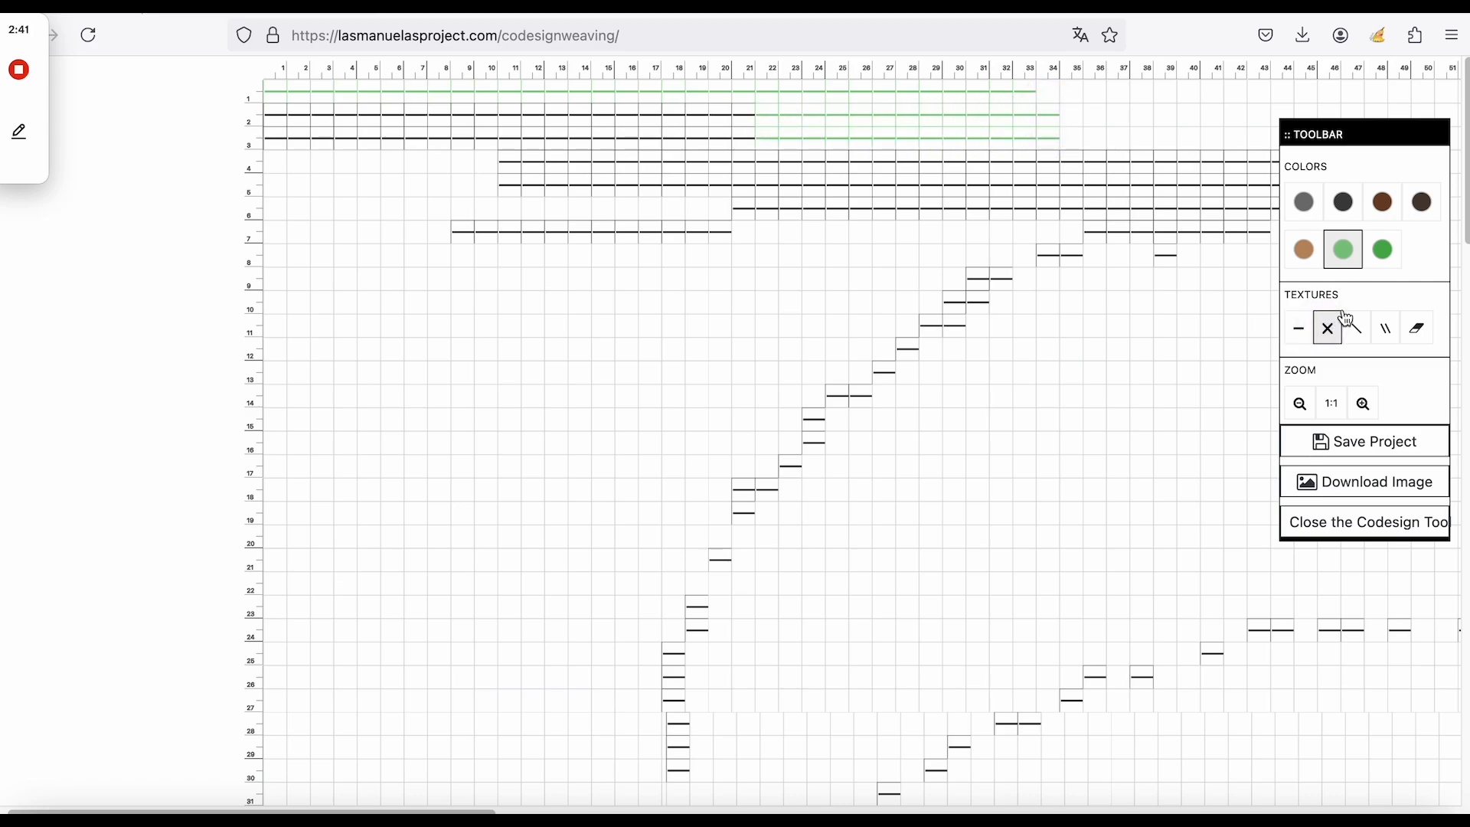
Add charcoal crosses at columns 13–15, then single diagonals in row 7 and double diagonals in rows 8–9, columns 11–20.
{"action": "left_click", "coordinate": [1347, 214]}
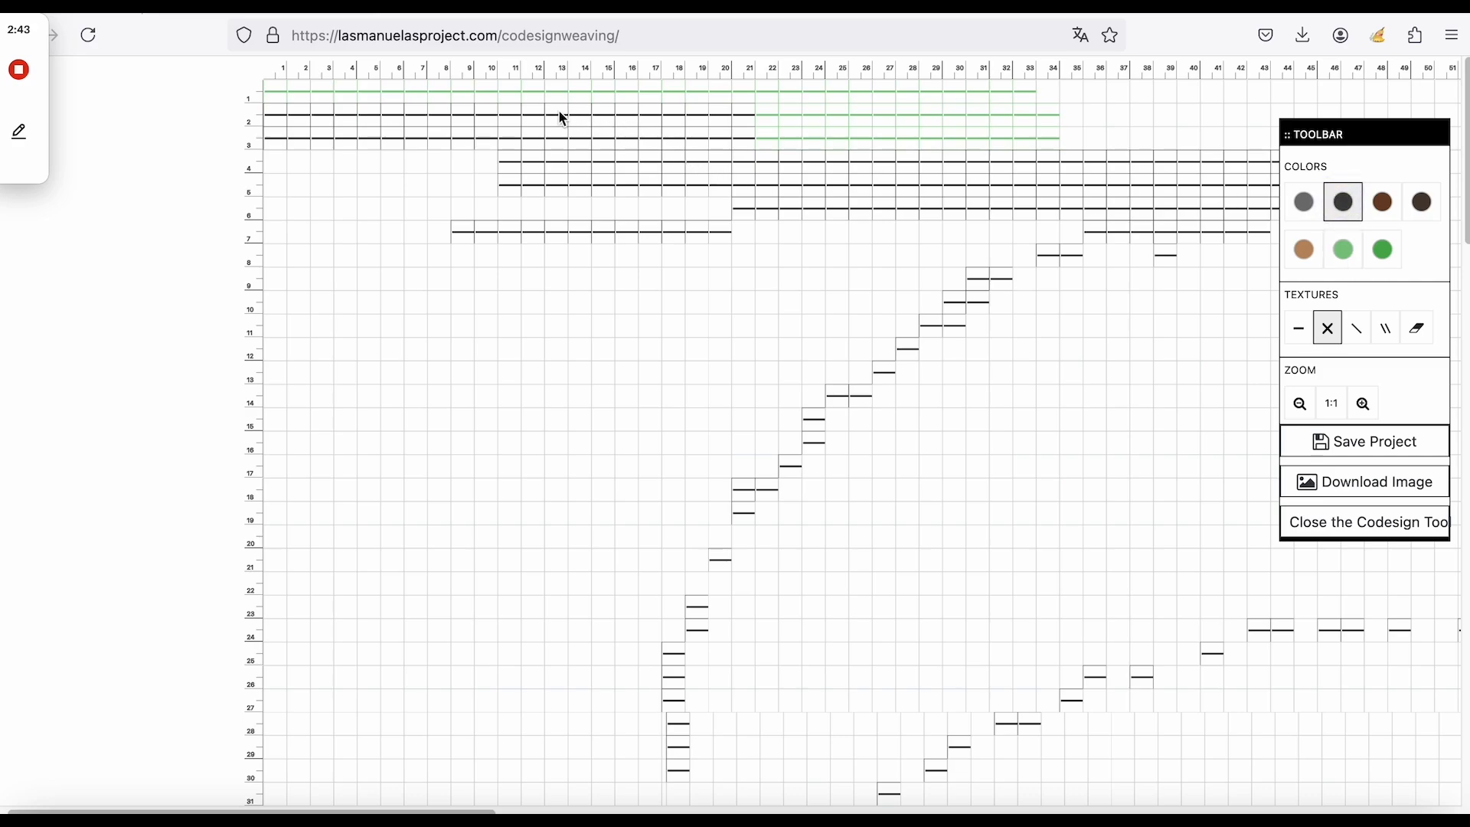
{"action": "mouse_move", "coordinate": [588, 166]}
{"action": "left_mouse_down"}
{"action": "mouse_move", "coordinate": [604, 178]}
{"action": "mouse_move", "coordinate": [598, 119]}
{"action": "mouse_move", "coordinate": [589, 146]}
{"action": "left_mouse_up"}
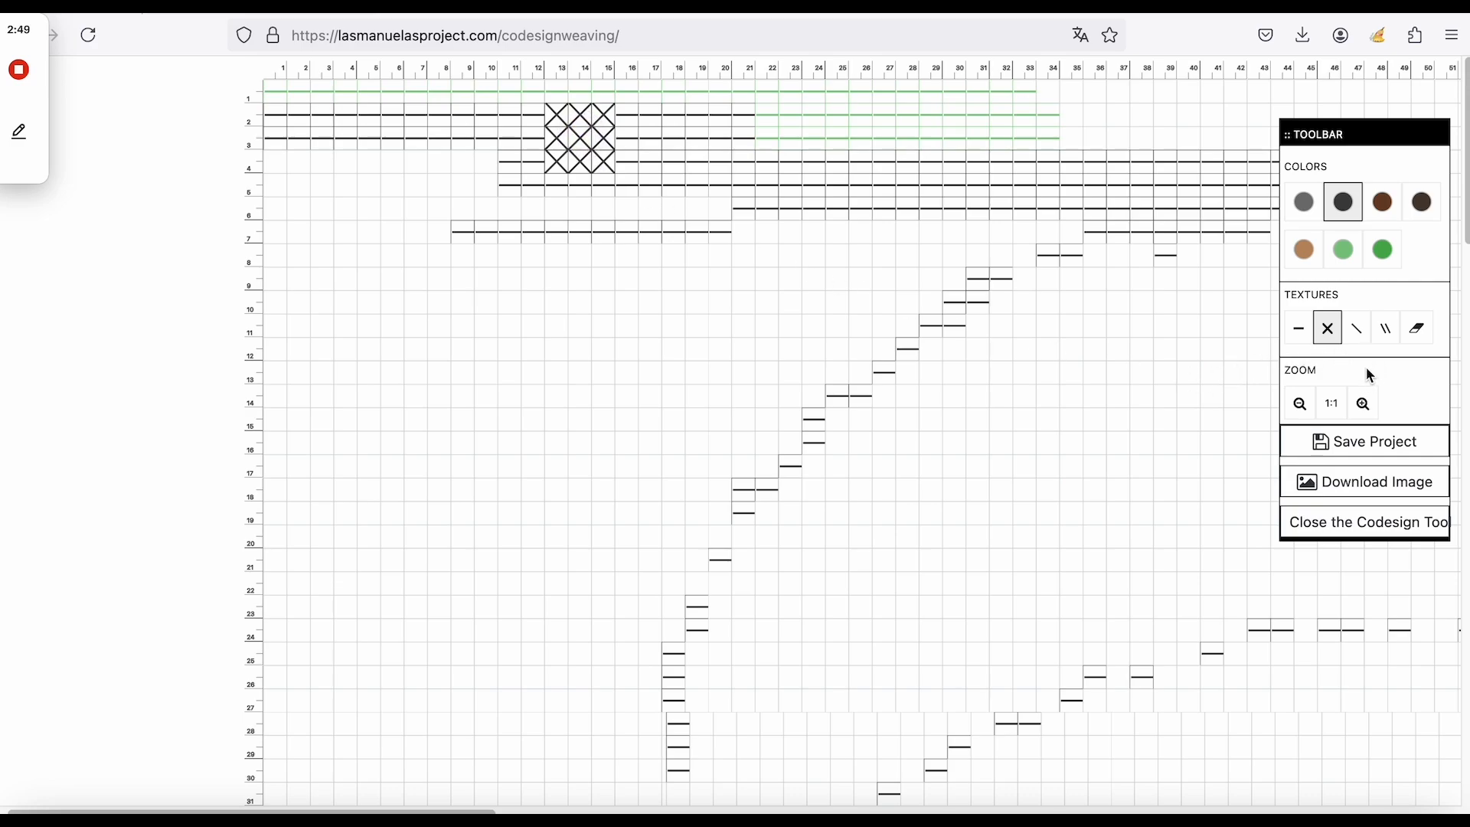
{"action": "left_click", "coordinate": [1356, 329]}
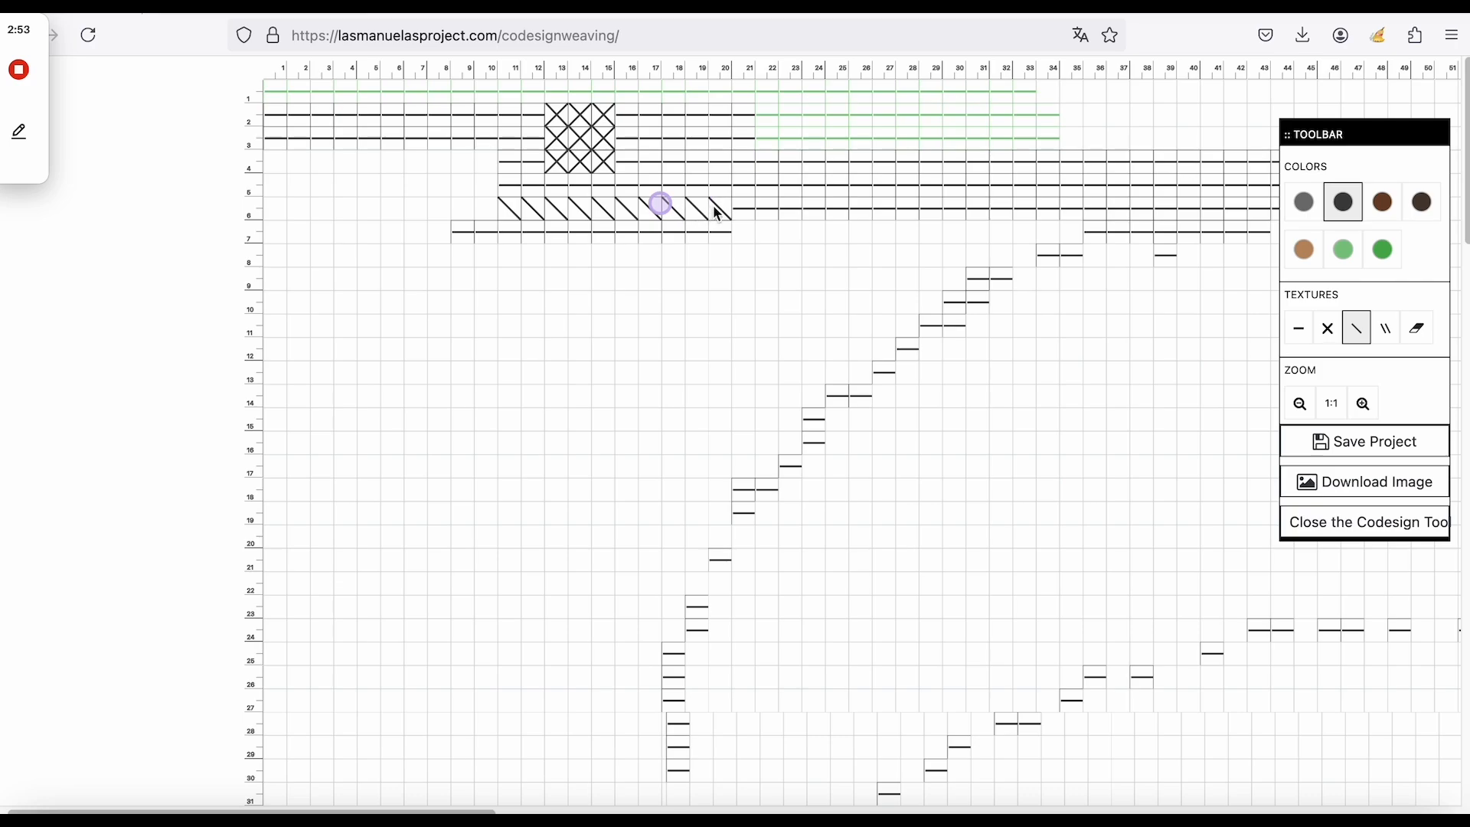
{"action": "left_click_drag", "start_coordinate": [718, 213], "coordinate": [718, 214]}
{"action": "left_click_drag", "start_coordinate": [510, 237], "coordinate": [724, 226]}
{"action": "left_click", "coordinate": [1387, 330]}
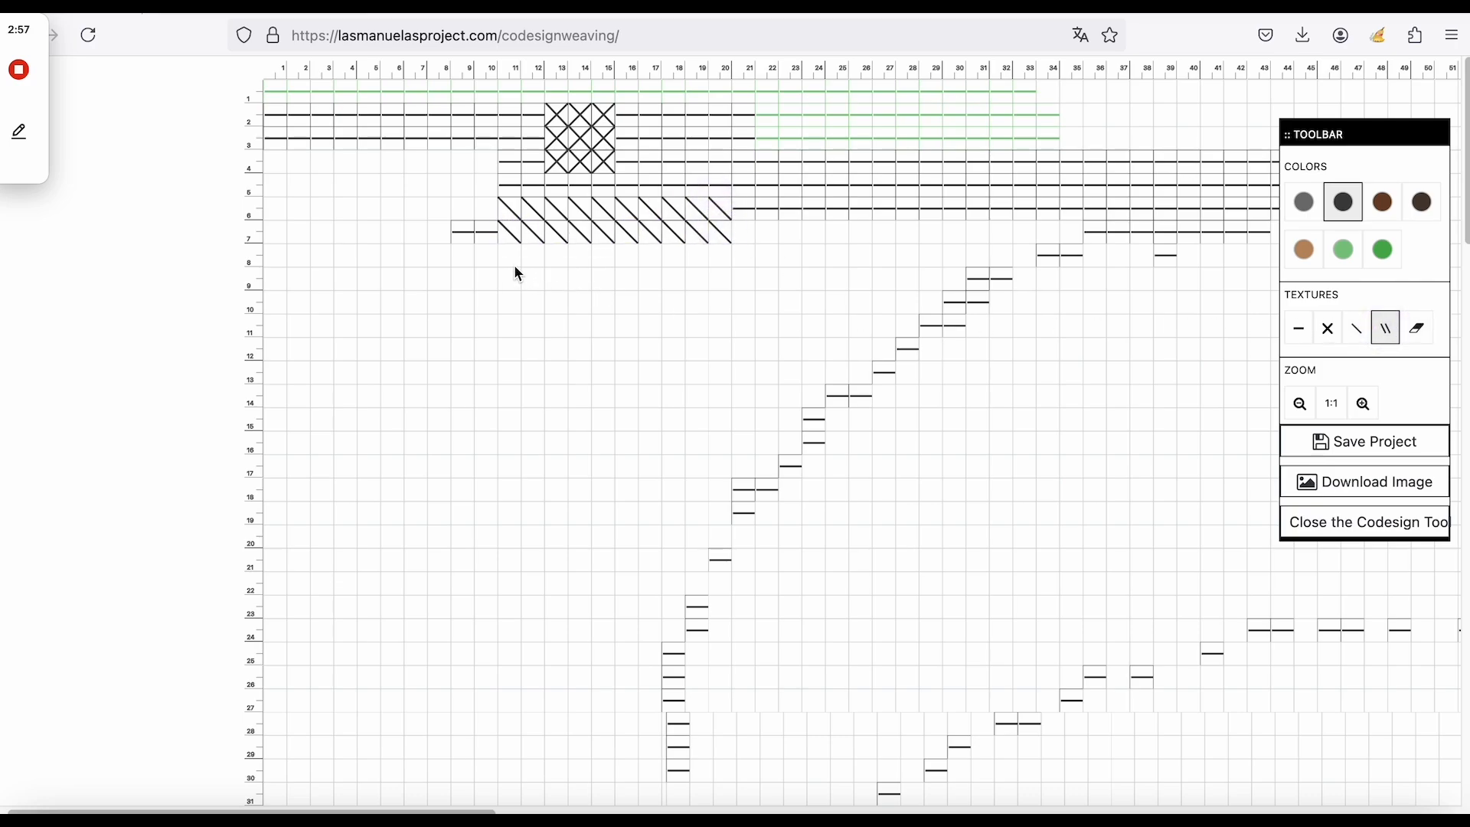
{"action": "left_click_drag", "start_coordinate": [534, 260], "coordinate": [718, 262]}
{"action": "mouse_move", "coordinate": [511, 286]}
{"action": "left_mouse_down"}
{"action": "mouse_move", "coordinate": [502, 277]}
{"action": "mouse_move", "coordinate": [686, 274]}
{"action": "mouse_move", "coordinate": [720, 288]}
{"action": "left_mouse_up"}
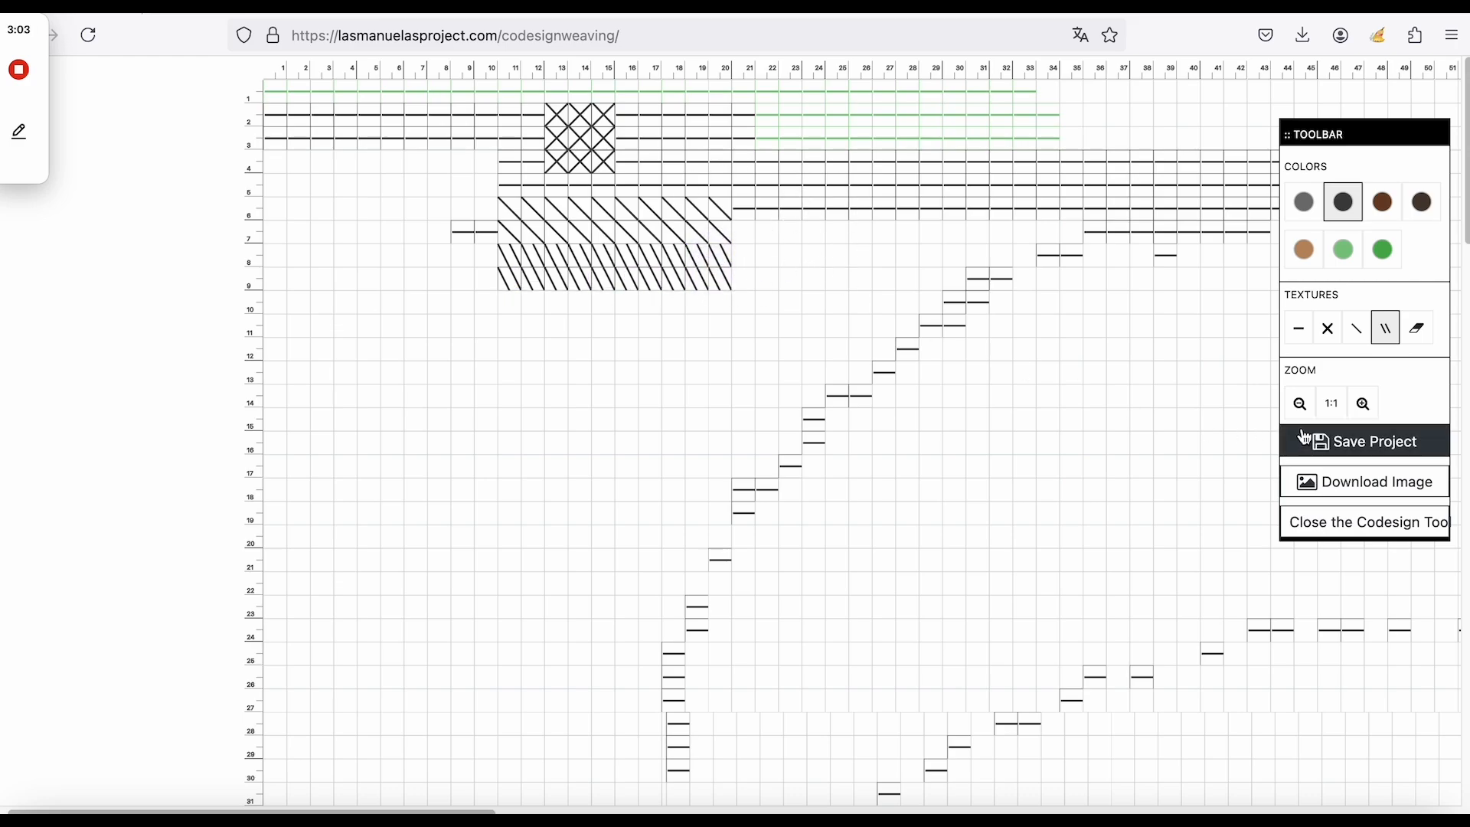
Review the pattern at 1:1 and zoomed out, then save the project as a JSON file.
{"action": "left_click", "coordinate": [1333, 405]}
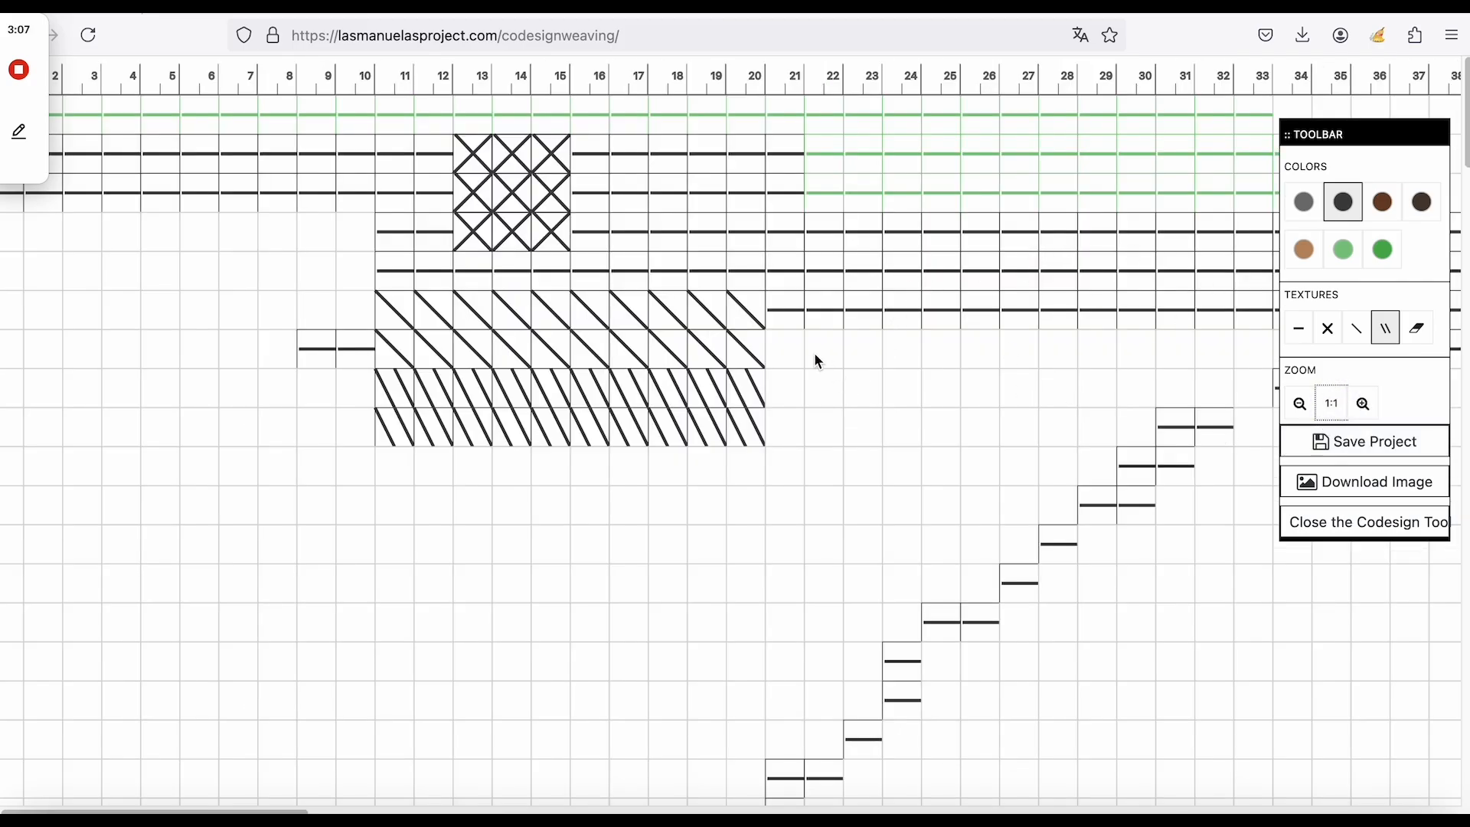
{"action": "left_click", "coordinate": [1363, 404]}
{"action": "left_click", "coordinate": [1364, 403]}
{"action": "left_click", "coordinate": [1363, 403]}
{"action": "left_click", "coordinate": [1364, 403]}
{"action": "left_click", "coordinate": [1363, 403]}
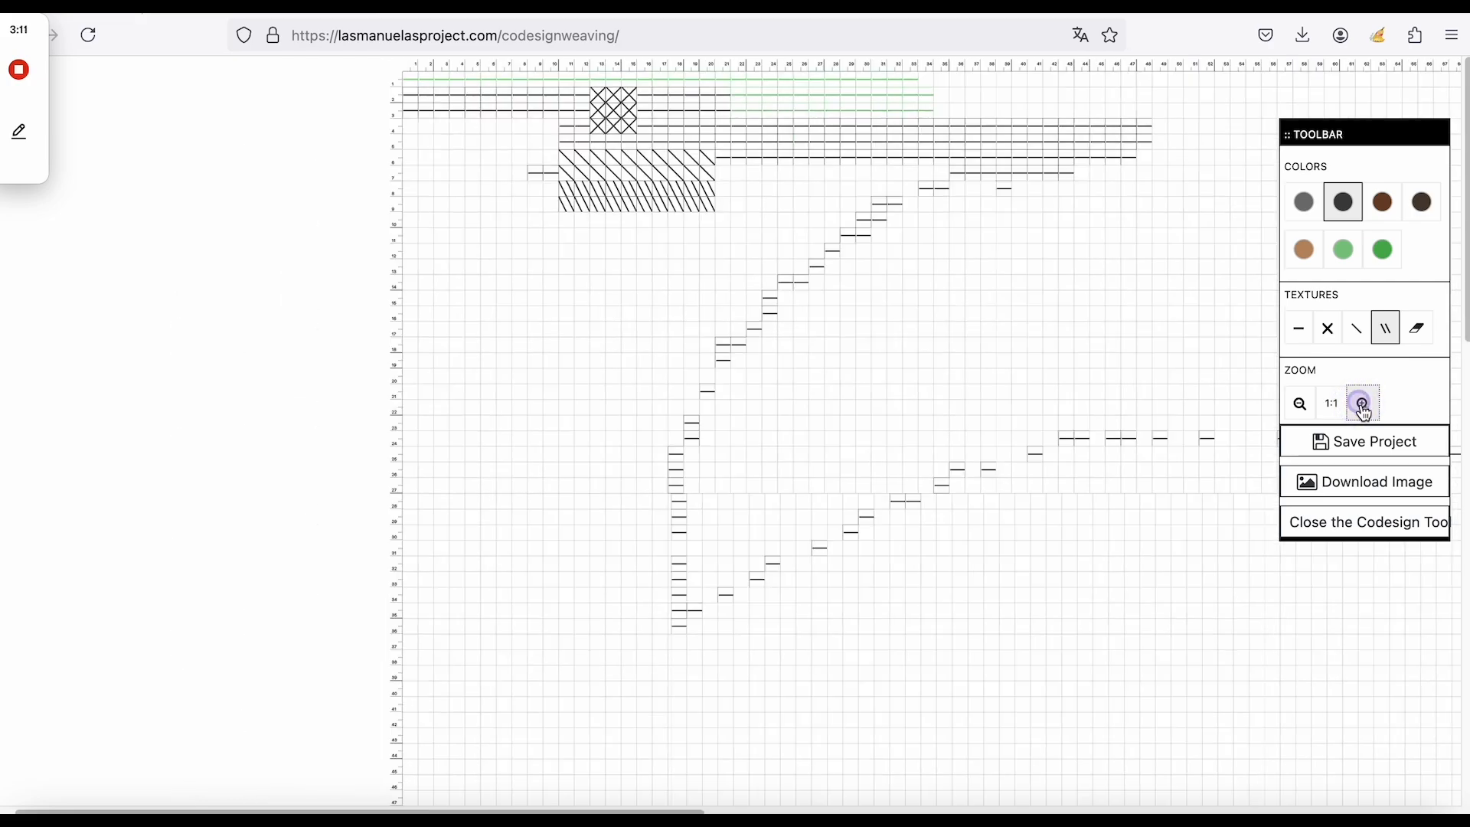
{"action": "left_click", "coordinate": [1363, 404]}
{"action": "left_click", "coordinate": [1299, 406]}
{"action": "left_click", "coordinate": [1299, 406]}
{"action": "left_click", "coordinate": [1299, 405]}
{"action": "left_click", "coordinate": [1299, 406]}
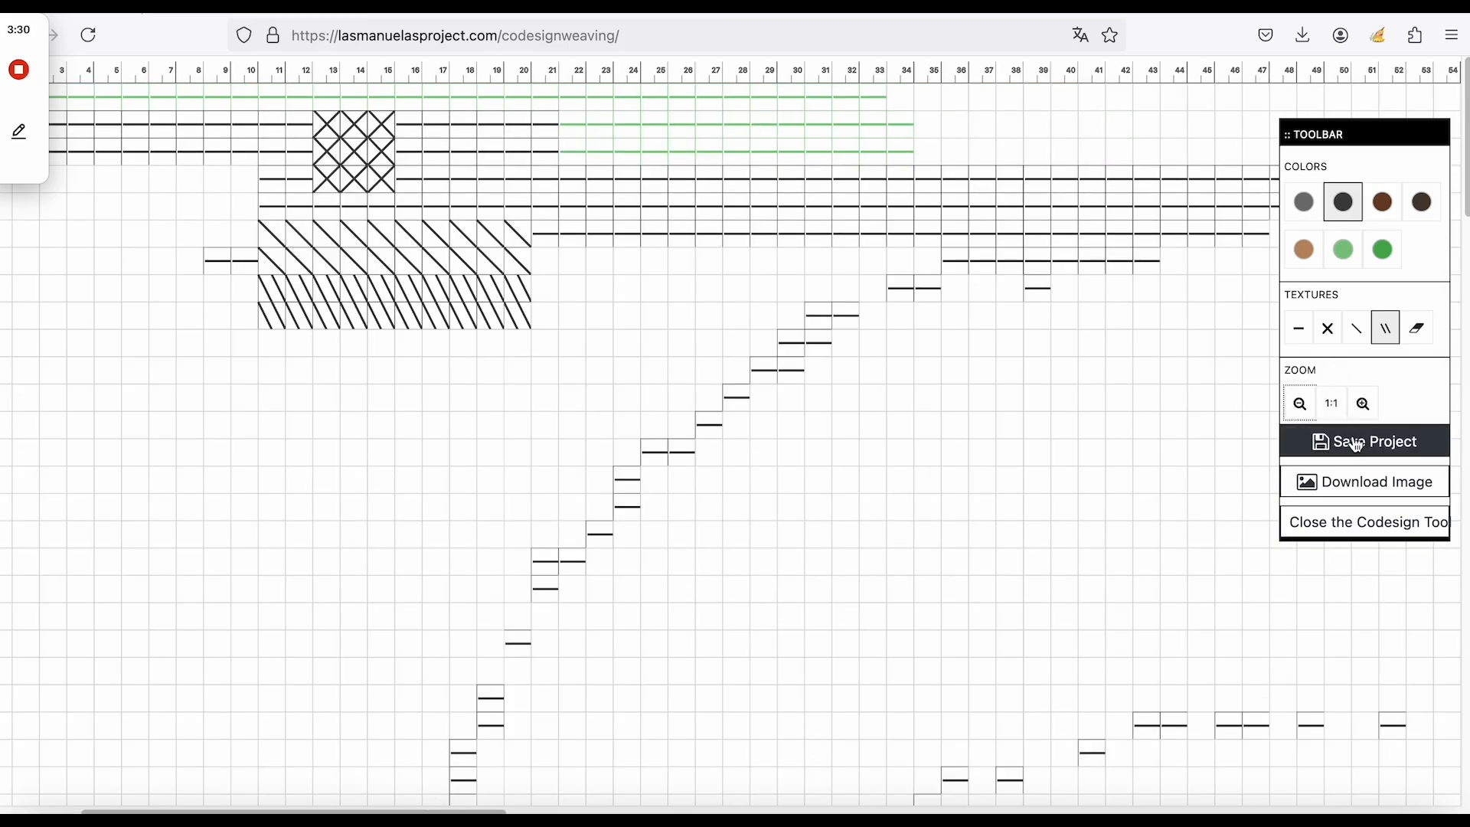
{"action": "left_click", "coordinate": [1358, 446]}
{"action": "left_click", "coordinate": [1334, 412]}
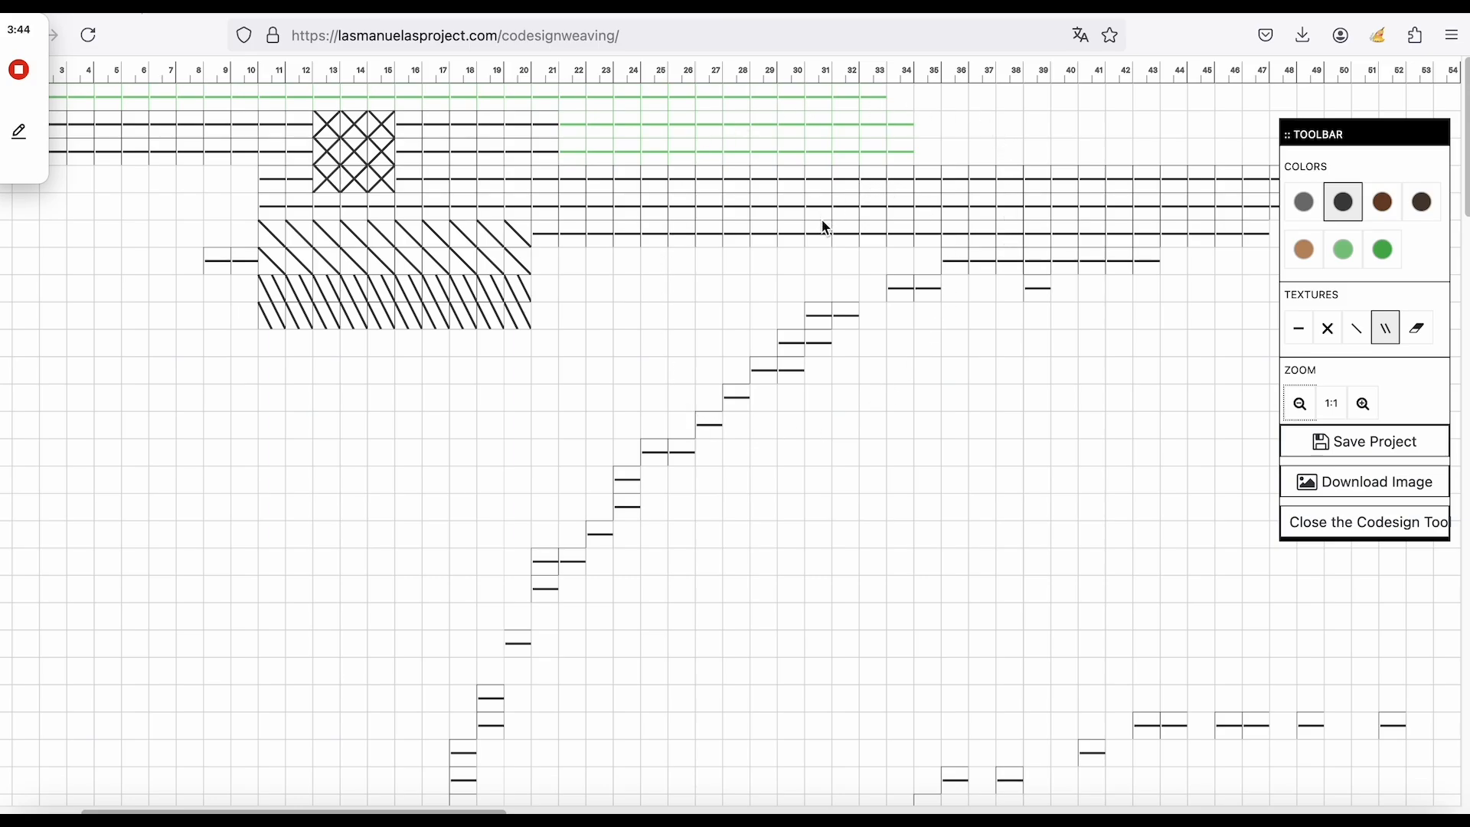
{"action": "left_click", "coordinate": [1405, 439]}
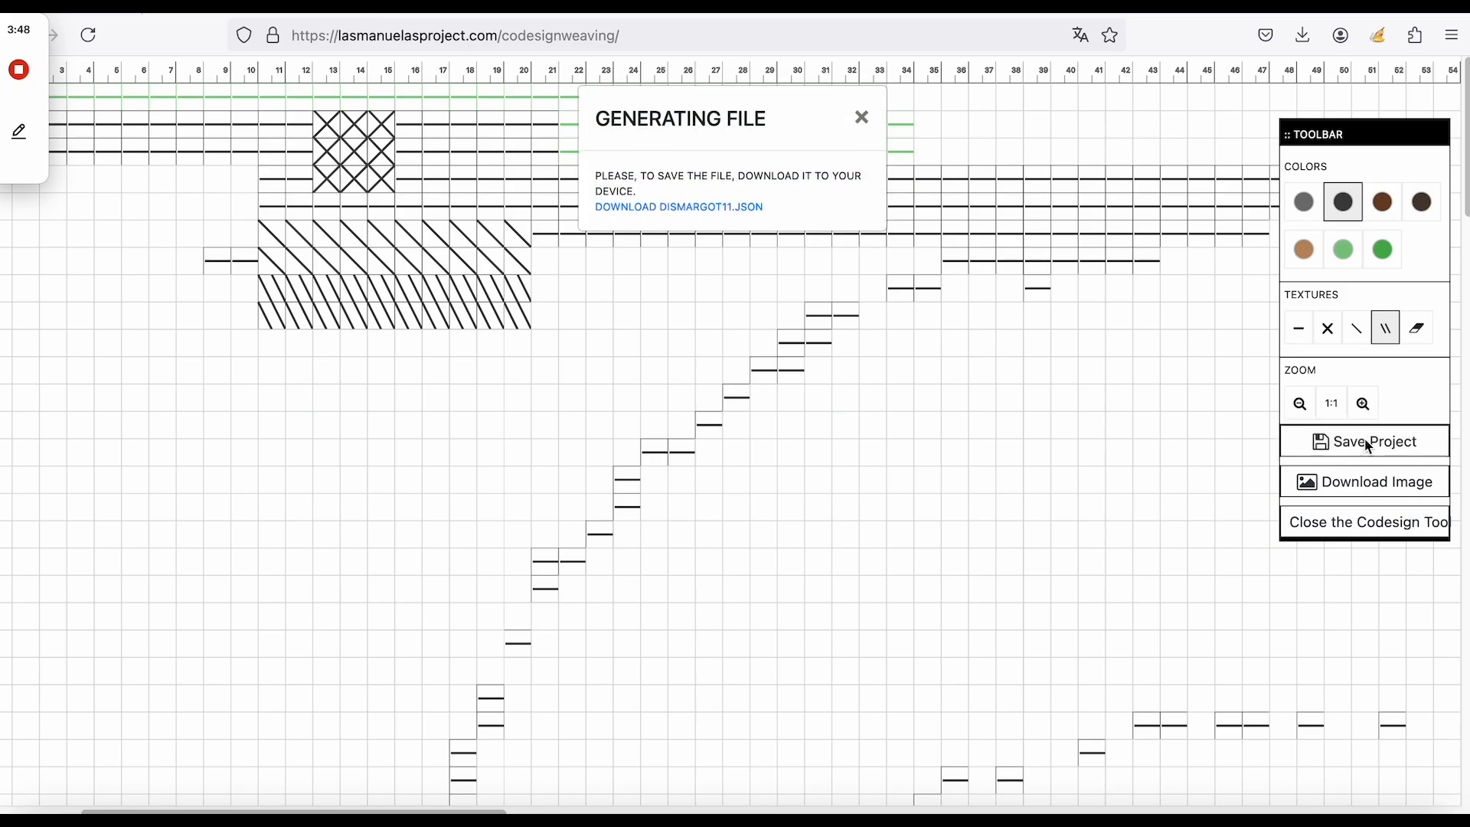
Download DISMARGOT11.json and the grid image DISMARGOT11.png, then reveal the PNG in Finder.
{"action": "left_click", "coordinate": [722, 208]}
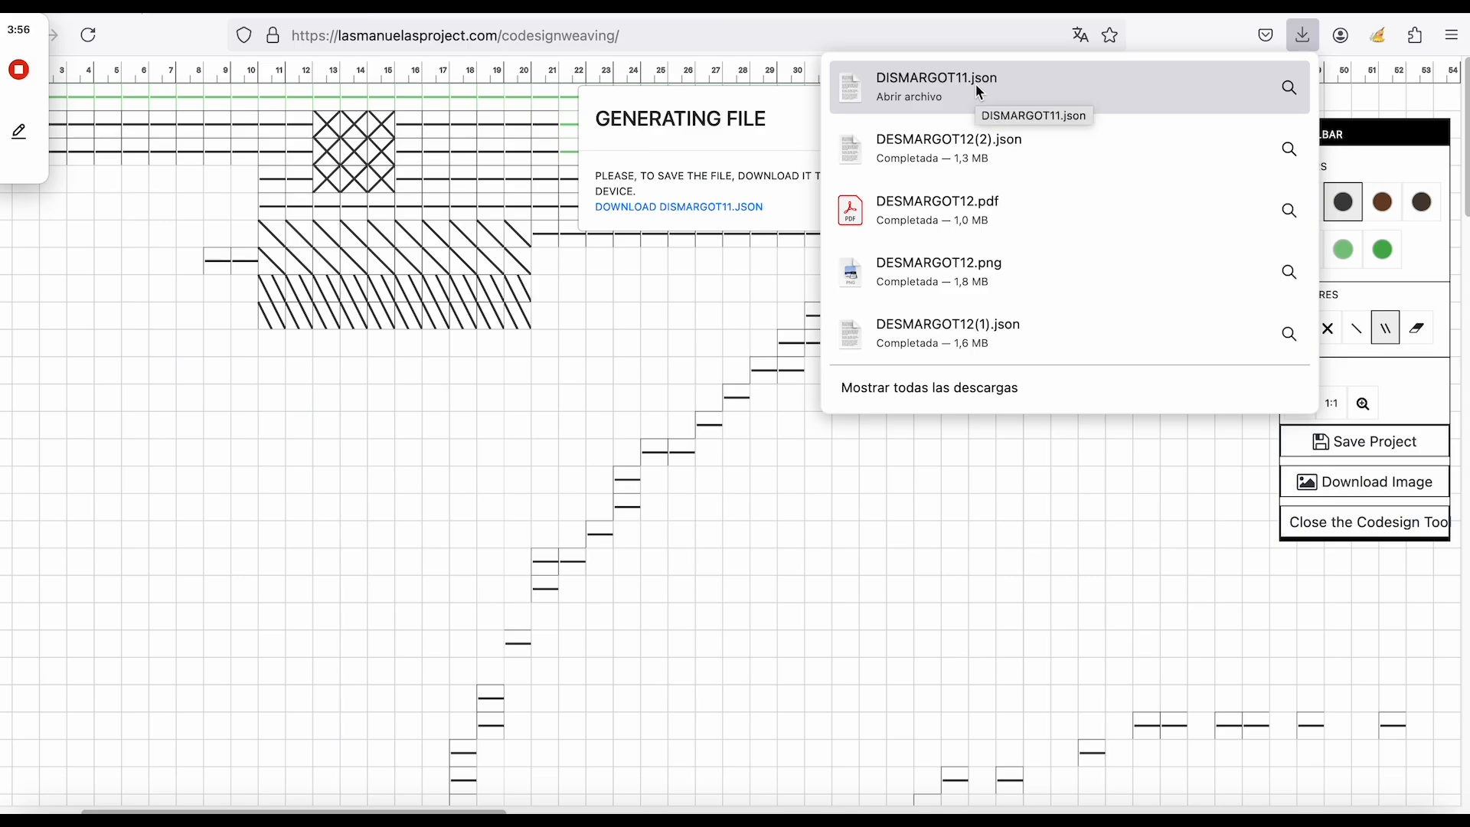
{"action": "left_click", "coordinate": [675, 144]}
{"action": "left_click", "coordinate": [860, 118]}
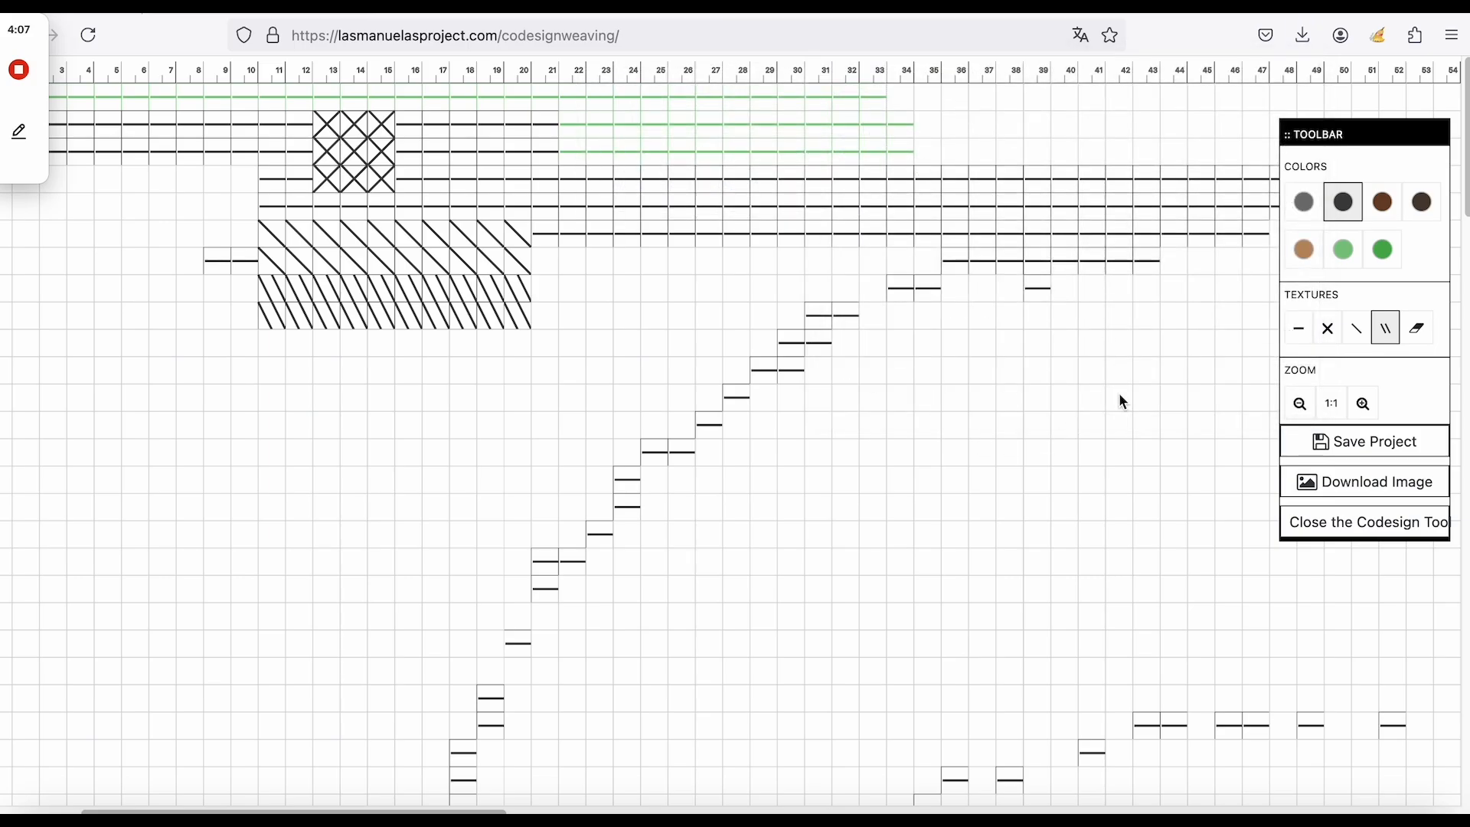
{"action": "left_click", "coordinate": [1372, 490]}
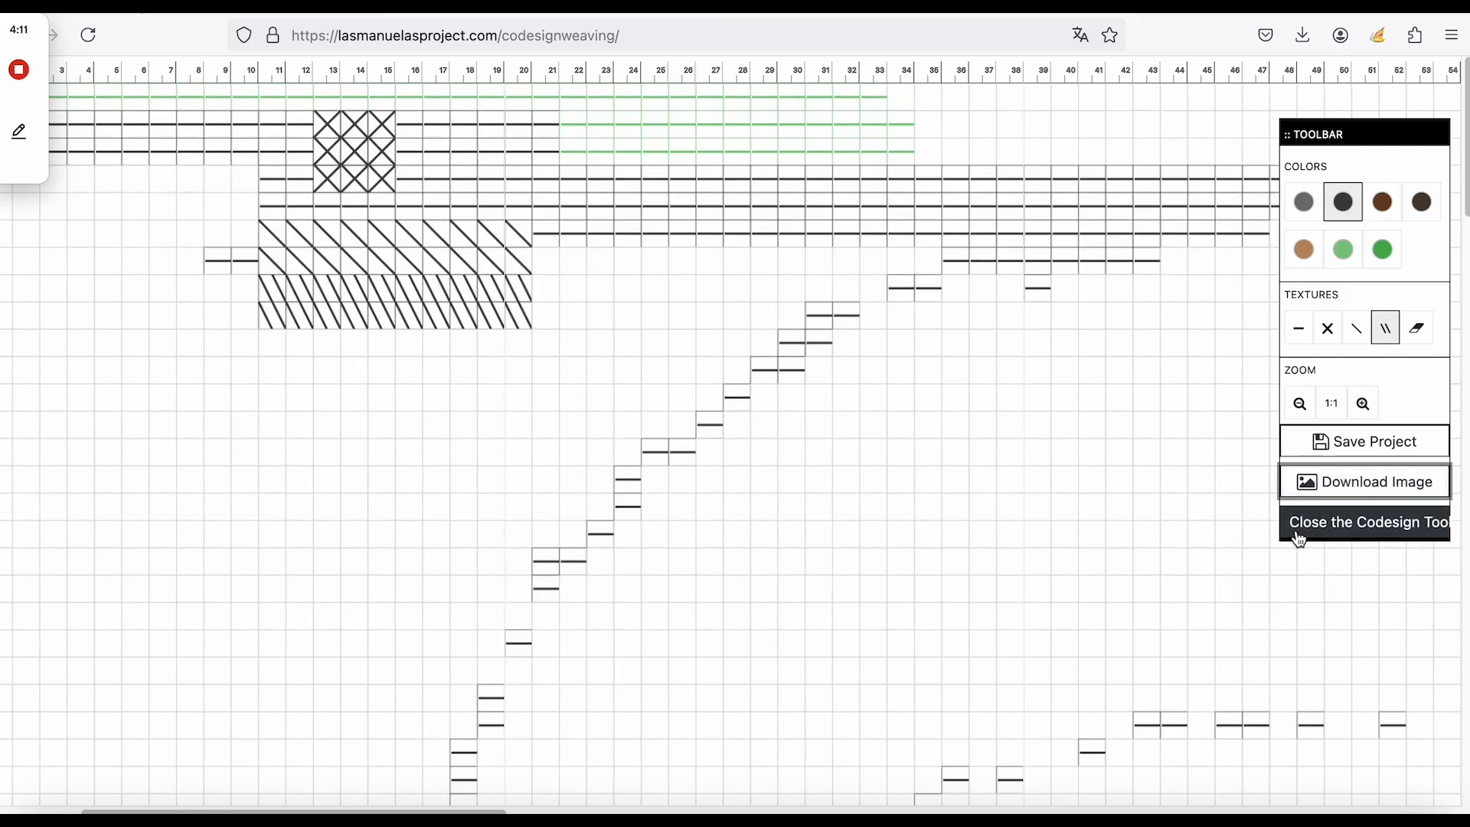
{"action": "left_click", "coordinate": [1370, 490]}
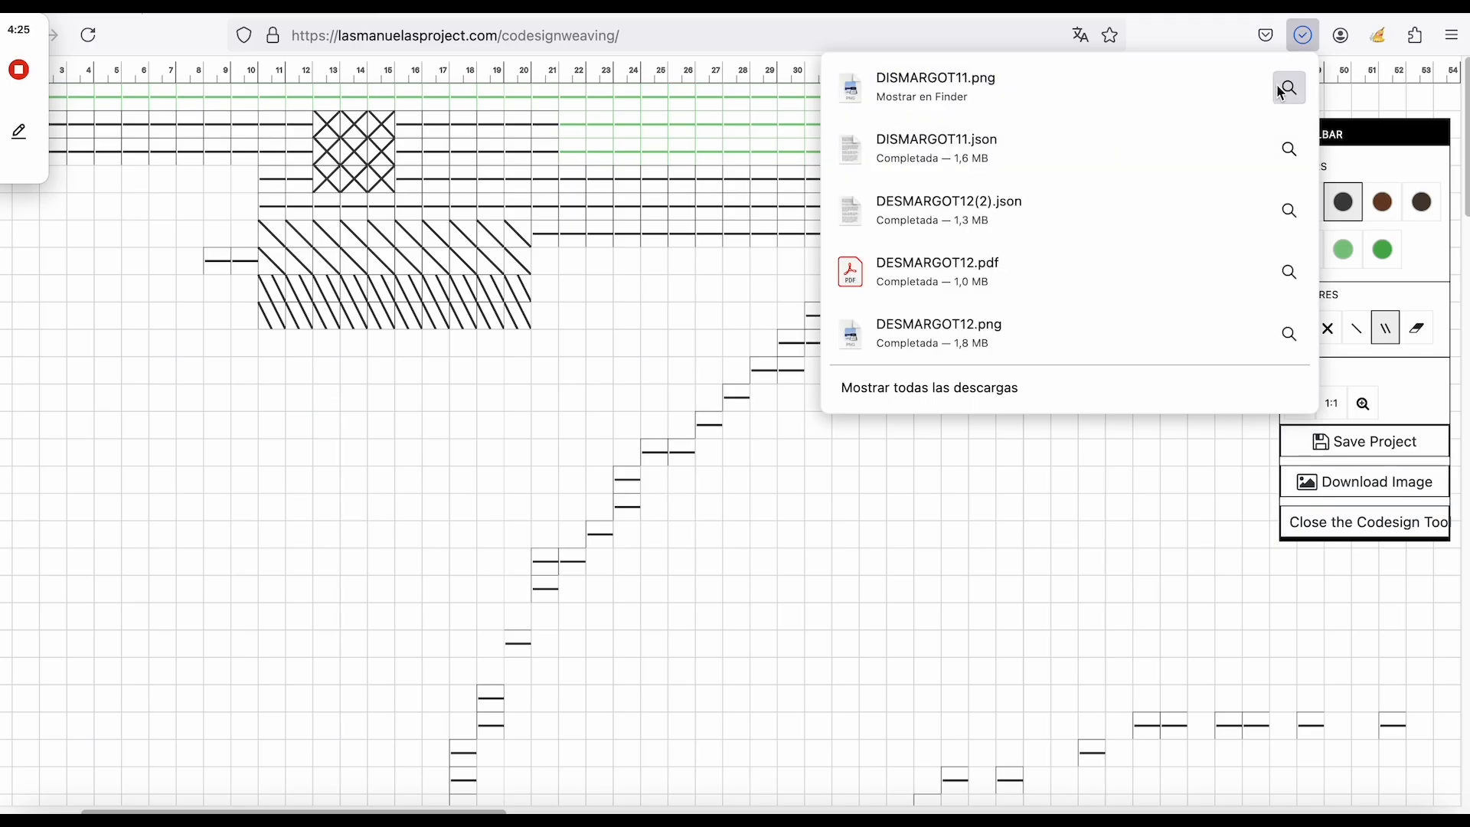
{"action": "left_click", "coordinate": [1283, 88]}
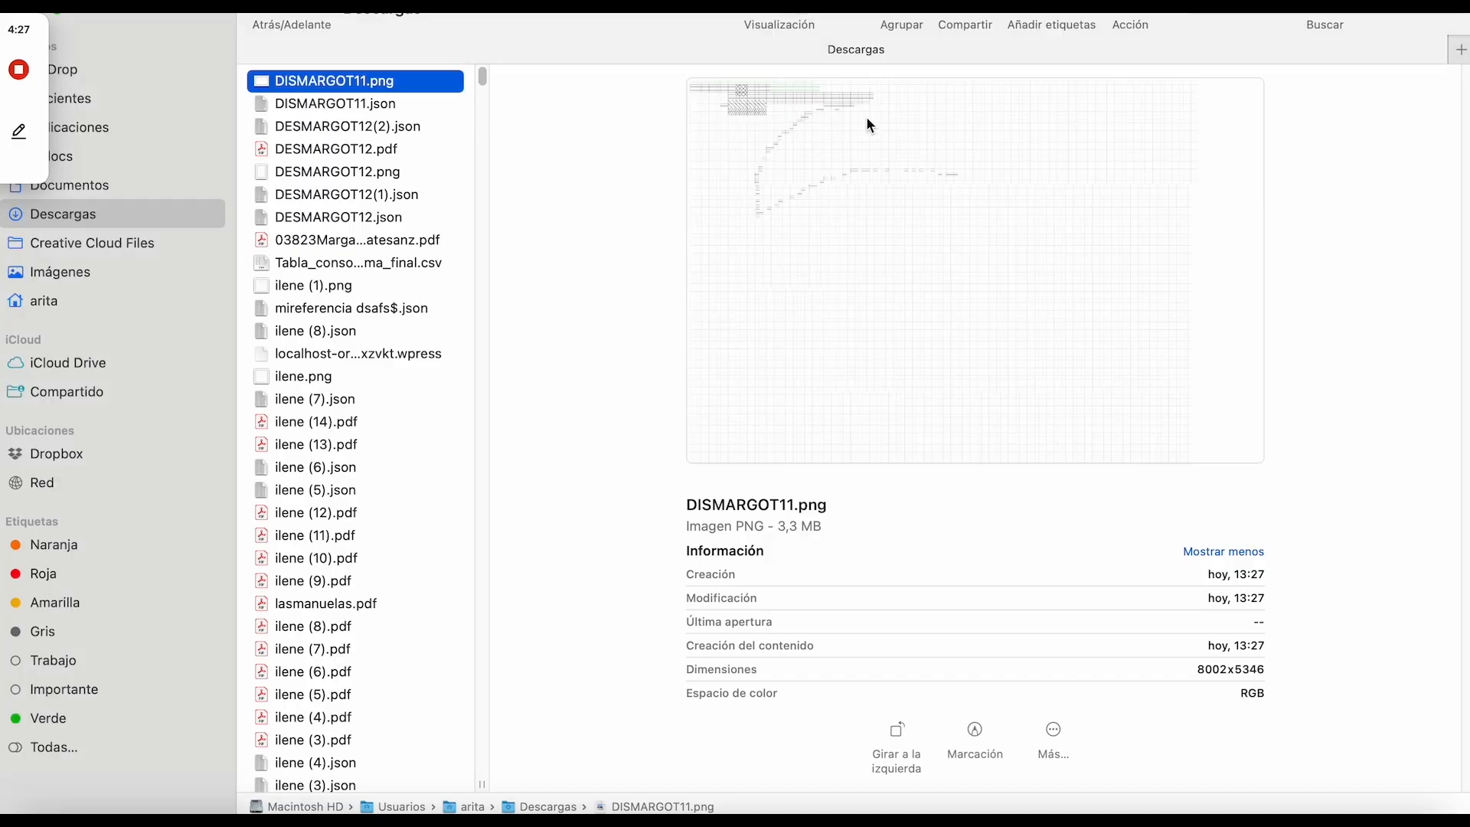
Open DISMARGOT11.png from Downloads to confirm it is the 8002×5346 weaving grid image.
{"action": "double_click", "coordinate": [348, 80]}
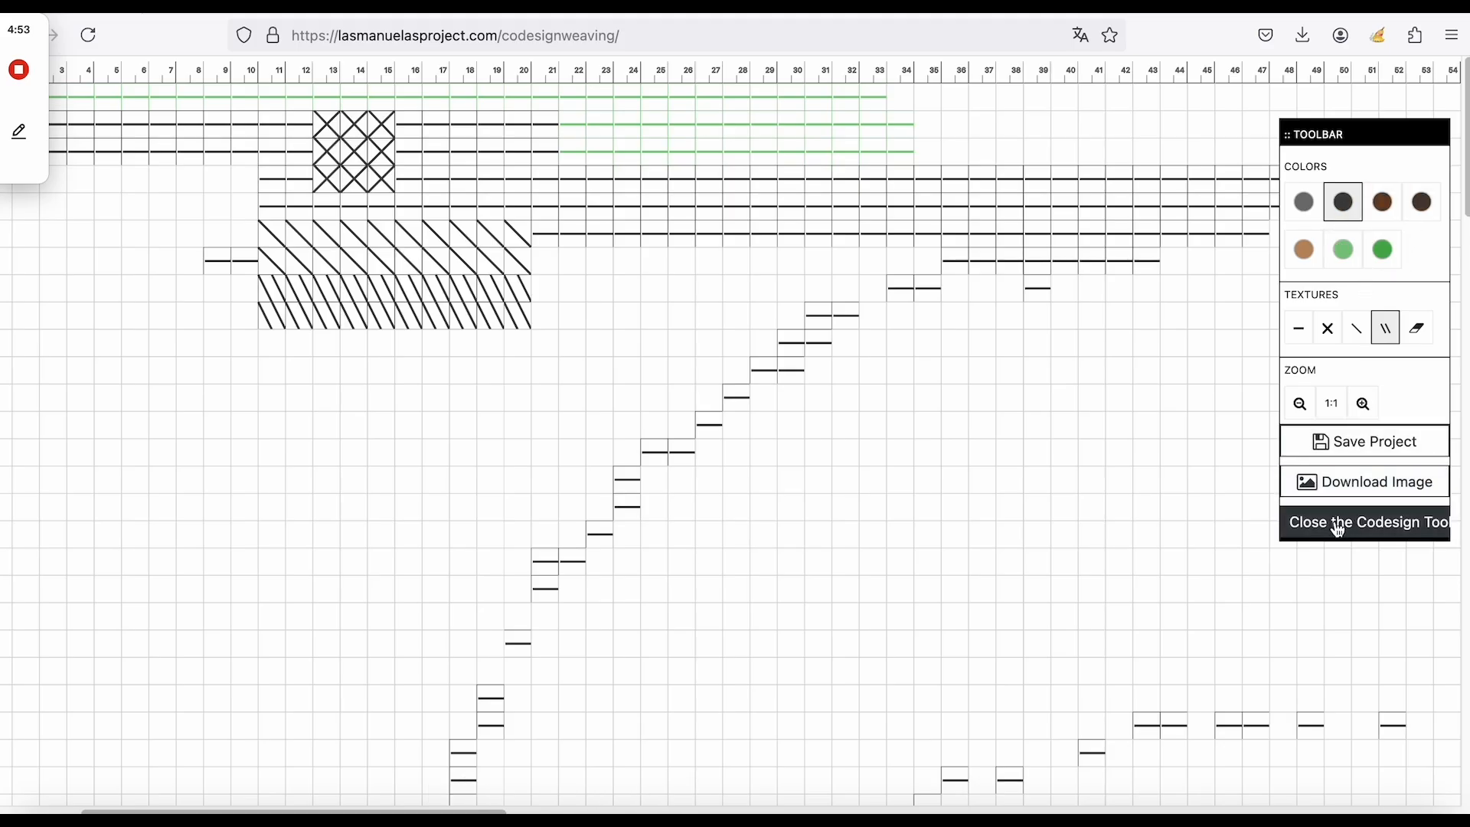
Add Indigo and Deep Purple to the colour palette on the Material step.
{"action": "left_click", "coordinate": [1339, 527]}
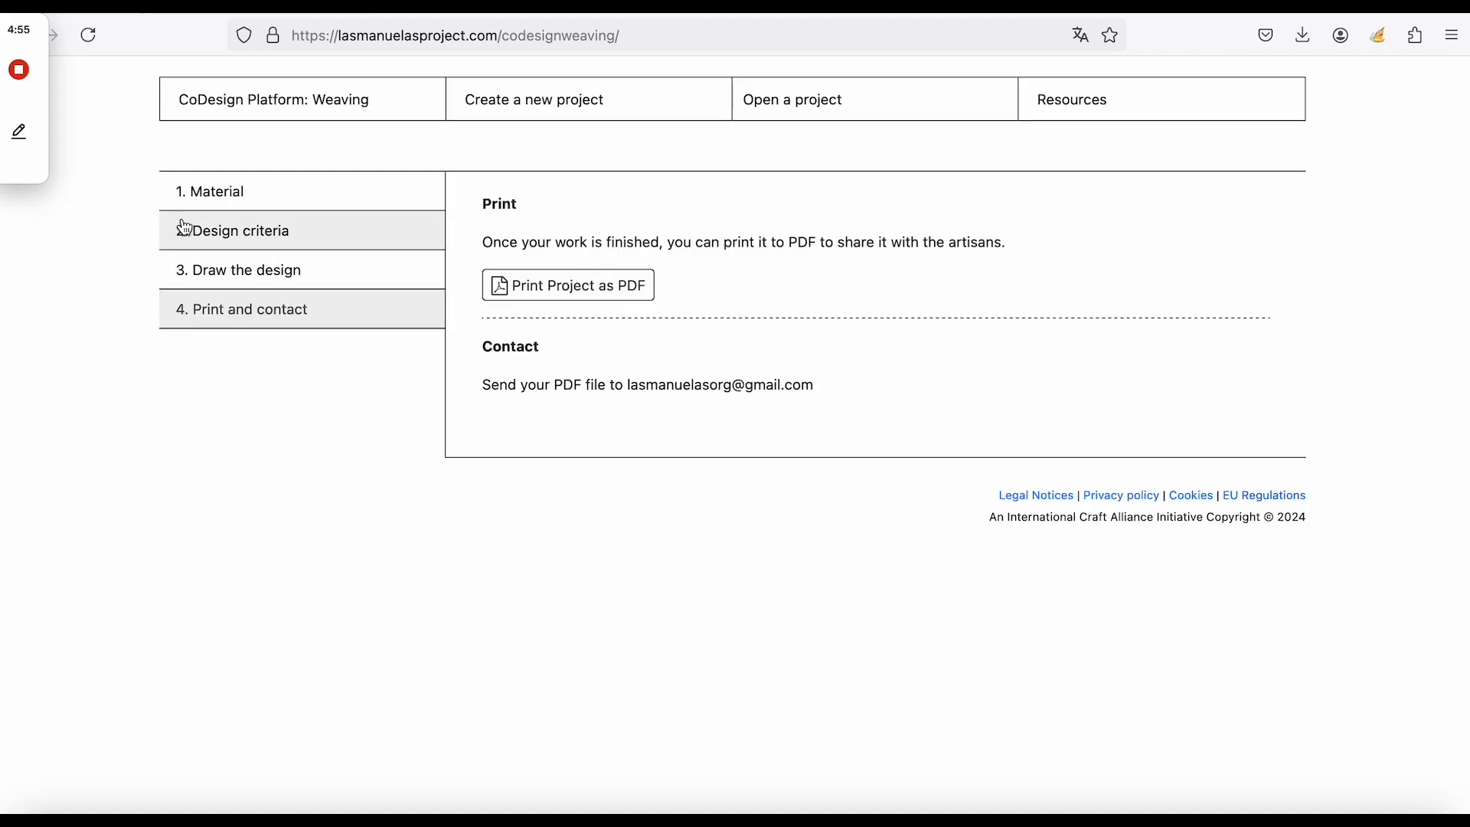
{"action": "left_click", "coordinate": [212, 195]}
{"action": "scroll", "coordinate": [634, 574], "scroll_direction": "down", "scroll_amount": 8}
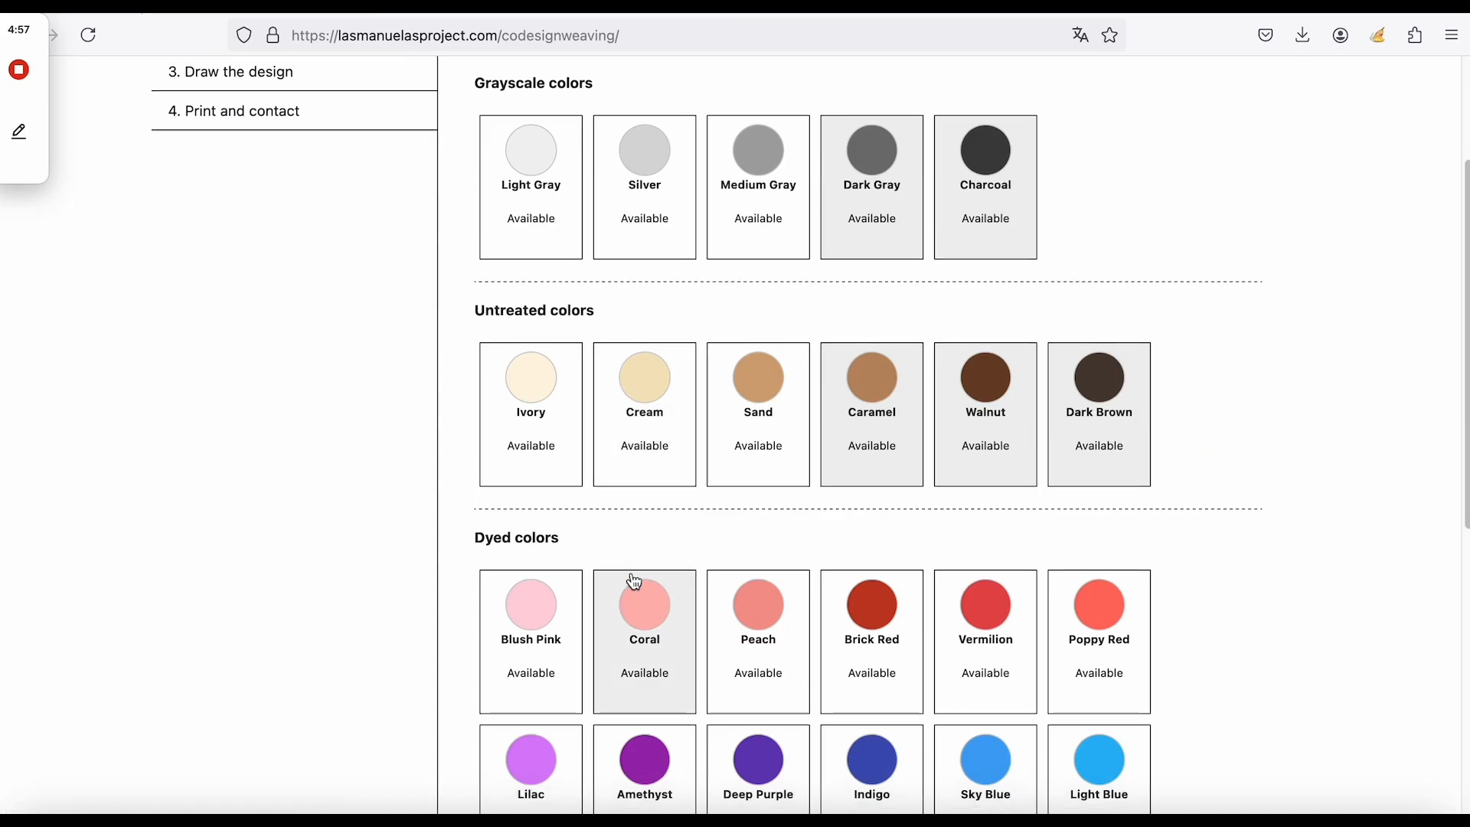
{"action": "left_click", "coordinate": [846, 459]}
{"action": "left_click", "coordinate": [761, 476]}
Return to the Draw the design step showing 150 × 100 cm and 32 A4.
{"action": "scroll", "coordinate": [502, 535], "scroll_direction": "down", "scroll_amount": 2}
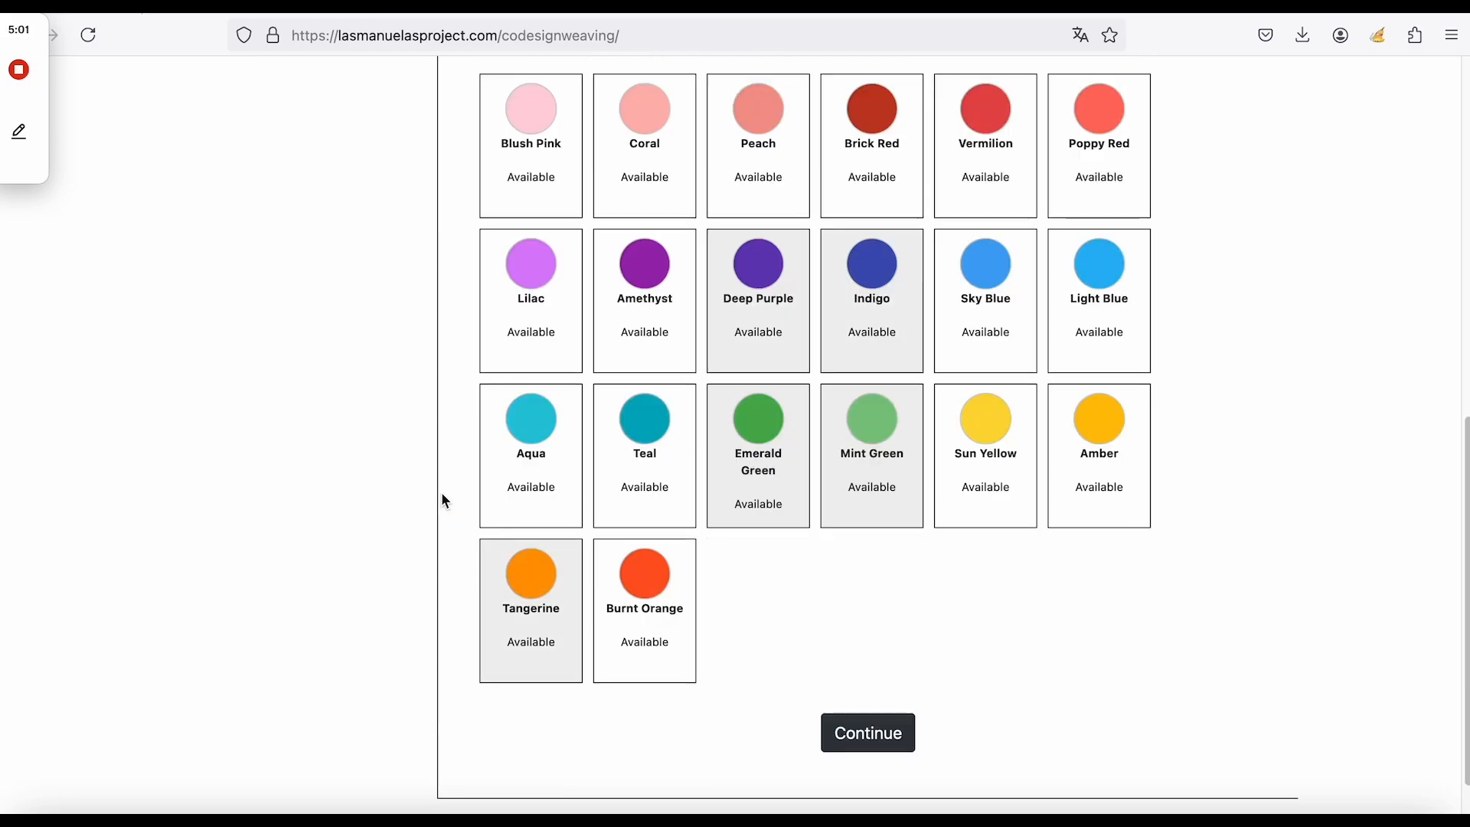
{"action": "scroll", "coordinate": [385, 466], "scroll_direction": "up", "scroll_amount": 3}
{"action": "scroll", "coordinate": [386, 465], "scroll_direction": "up", "scroll_amount": 5}
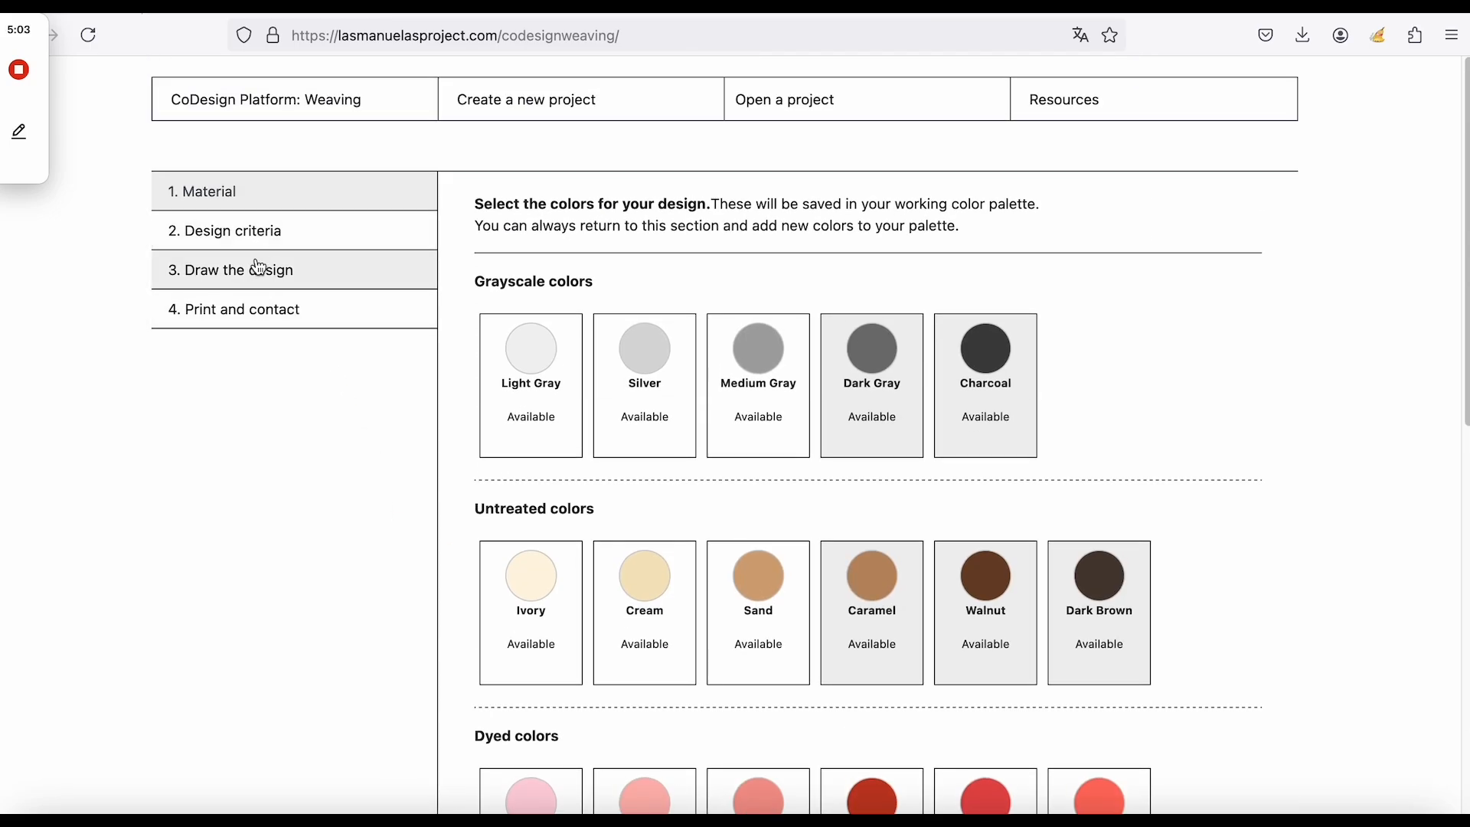
{"action": "left_click", "coordinate": [259, 273]}
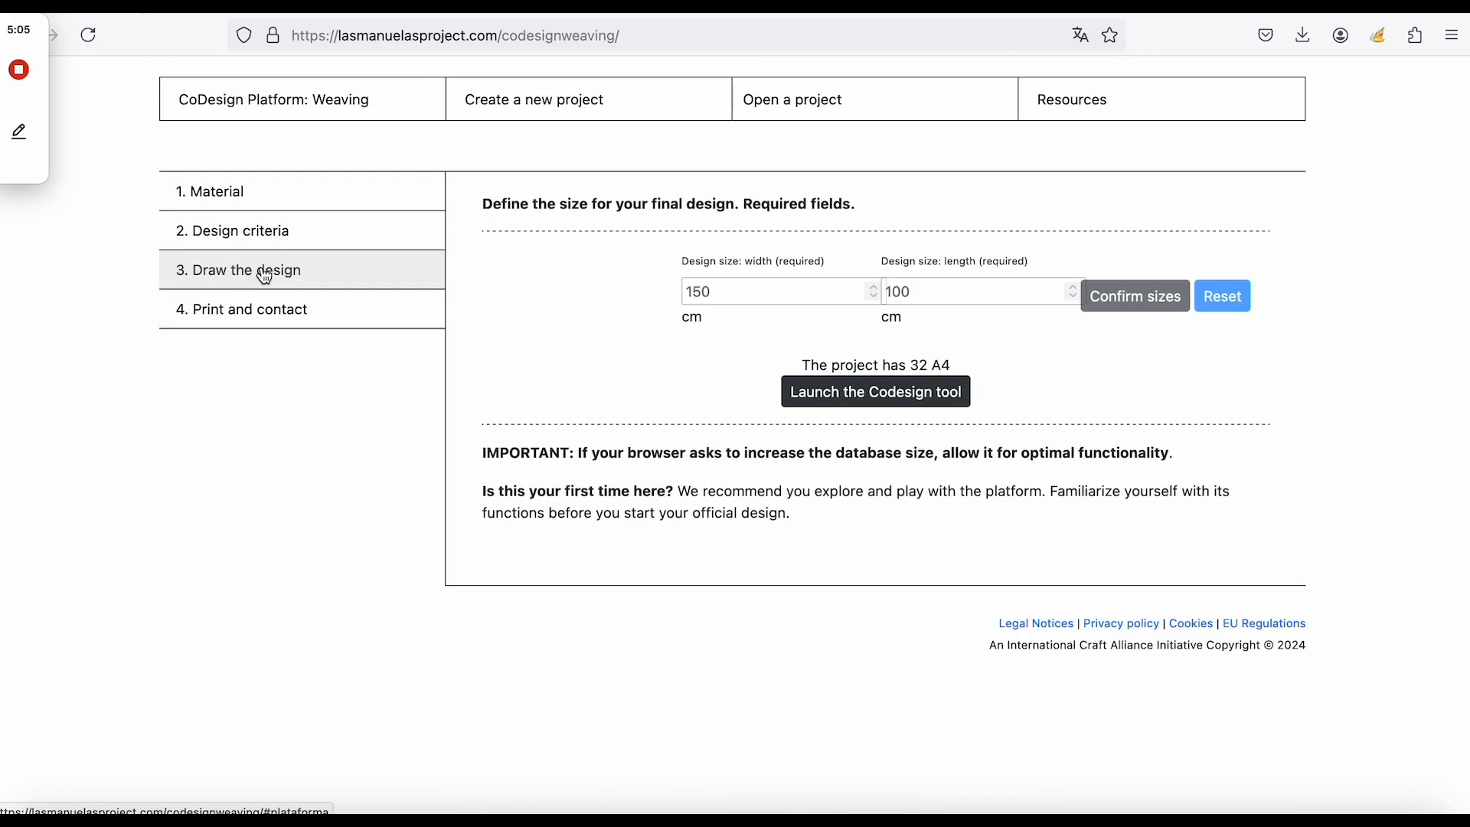
Paint purple cross stitches across two rows at columns 21–26, beside the diagonal block.
{"action": "left_click", "coordinate": [876, 394]}
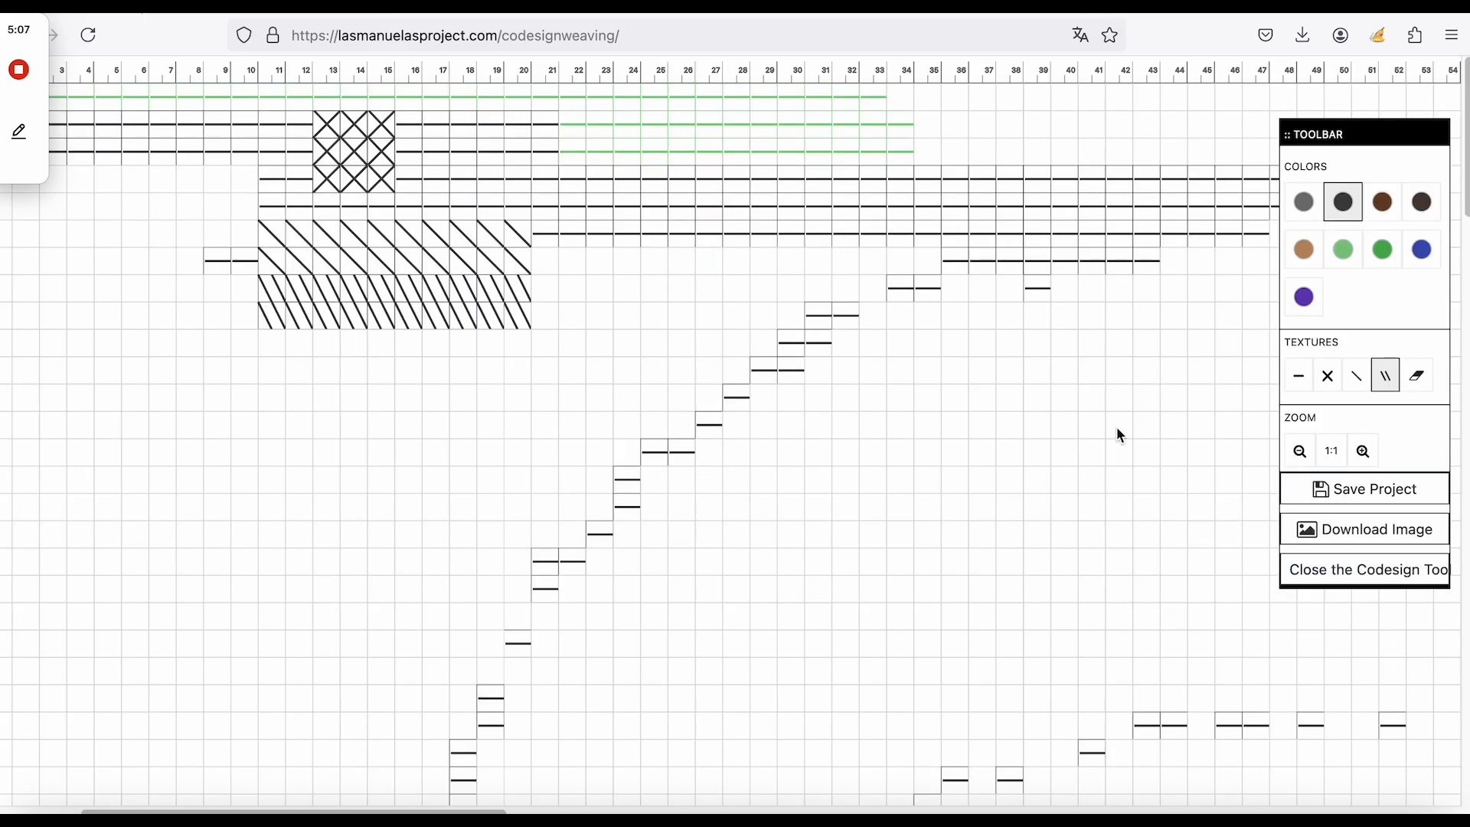
{"action": "left_click", "coordinate": [1305, 298]}
{"action": "left_click", "coordinate": [1328, 376]}
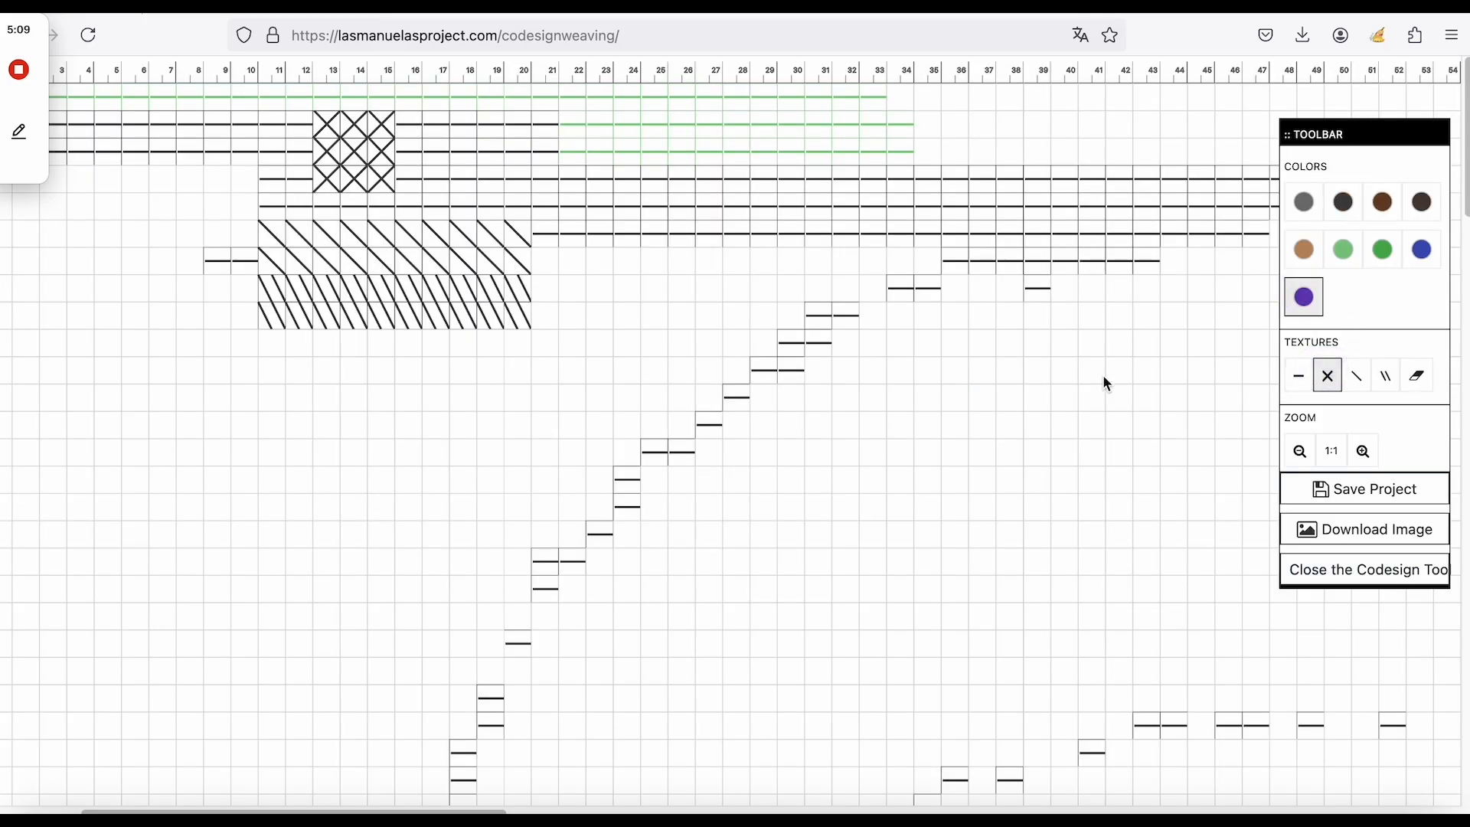
{"action": "mouse_move", "coordinate": [553, 268]}
{"action": "left_mouse_down"}
{"action": "mouse_move", "coordinate": [695, 269]}
{"action": "mouse_move", "coordinate": [536, 289]}
{"action": "left_mouse_up"}
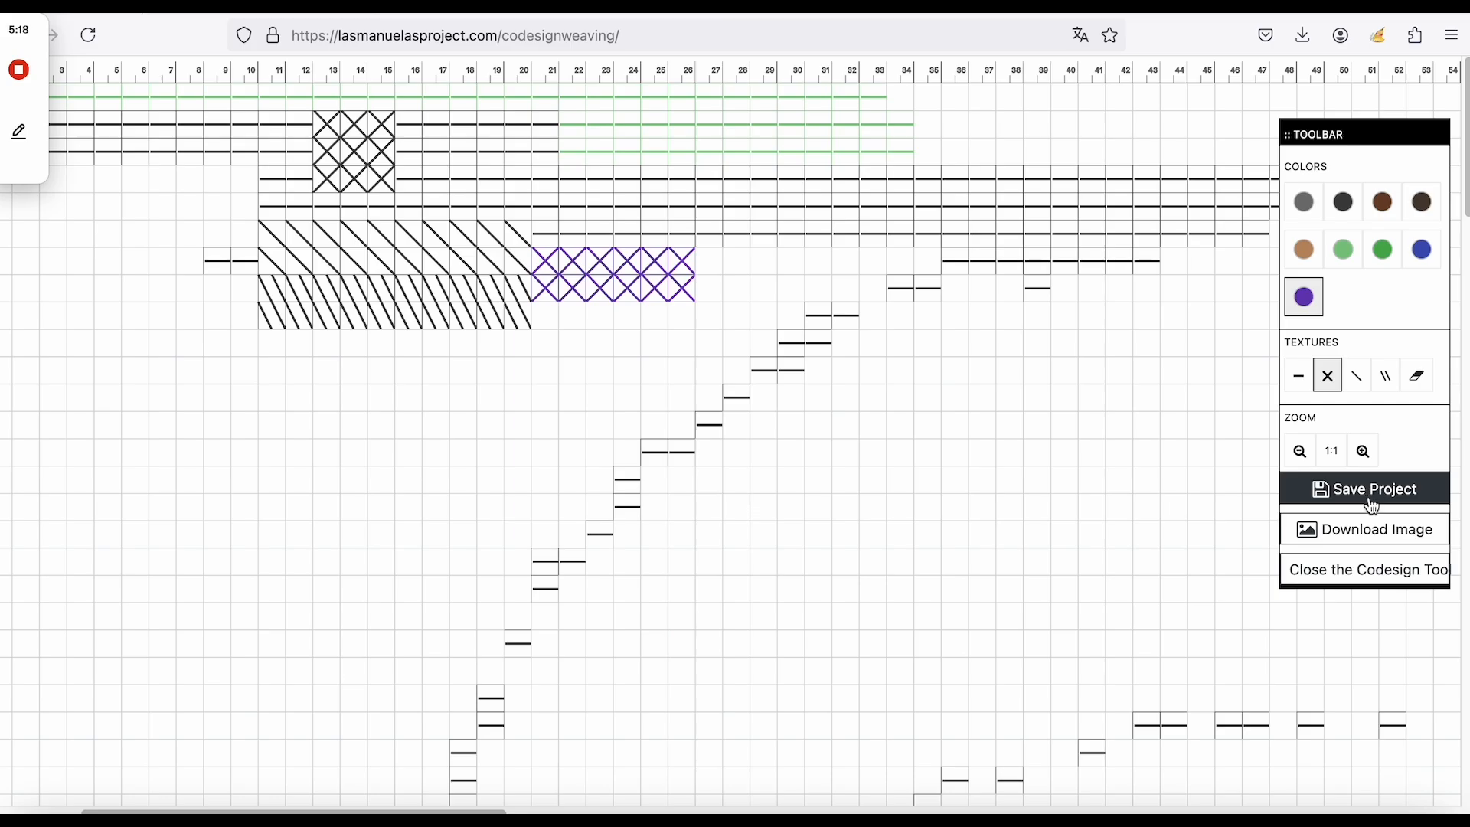
{"action": "left_click", "coordinate": [1348, 576]}
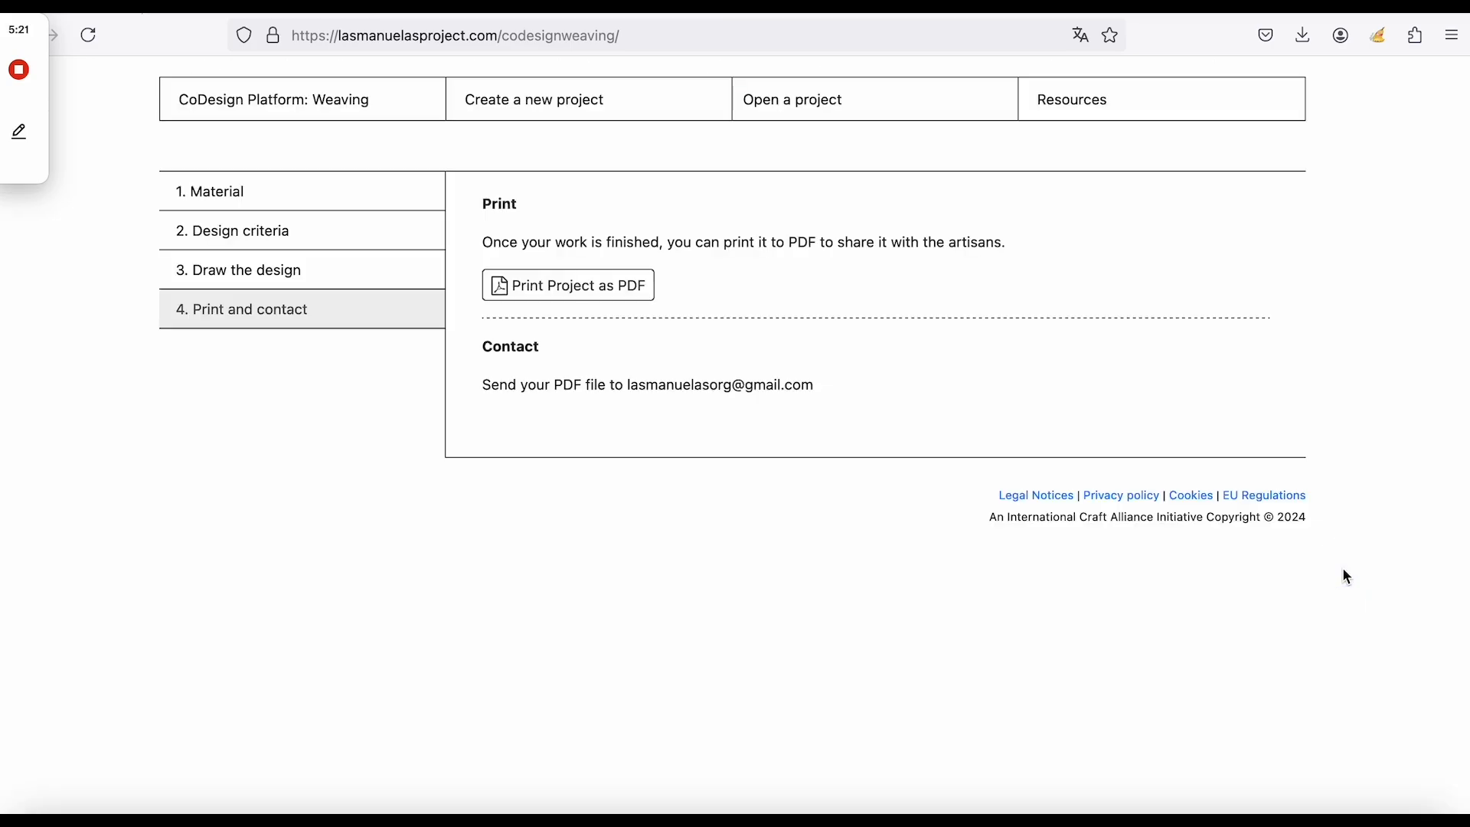
Print the project as DISMARGOT11.pdf, review its 33 grid pages, then go to Open a project.
{"action": "left_click", "coordinate": [590, 290]}
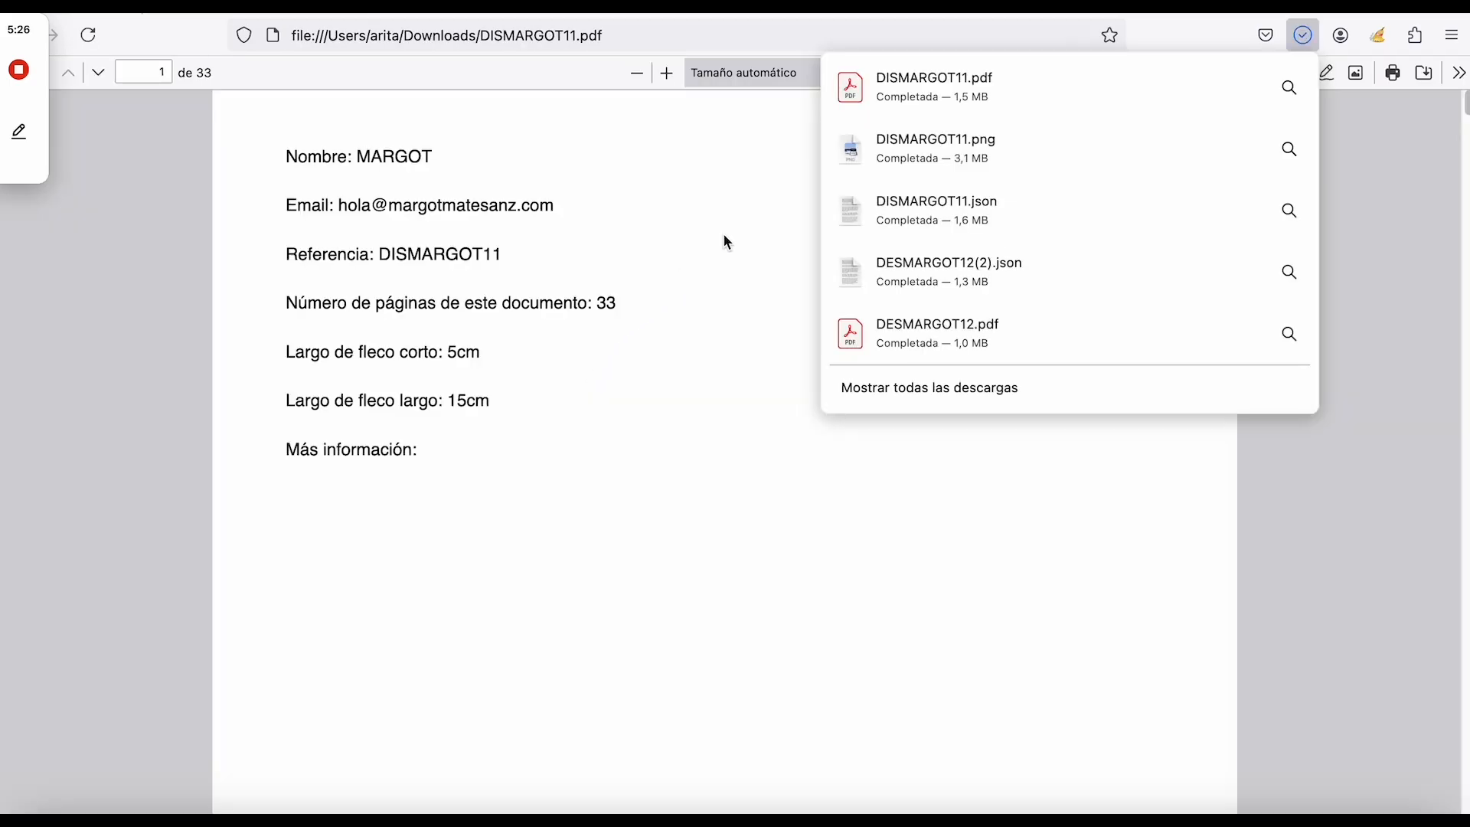
{"action": "scroll", "coordinate": [605, 291], "scroll_direction": "down", "scroll_amount": 1}
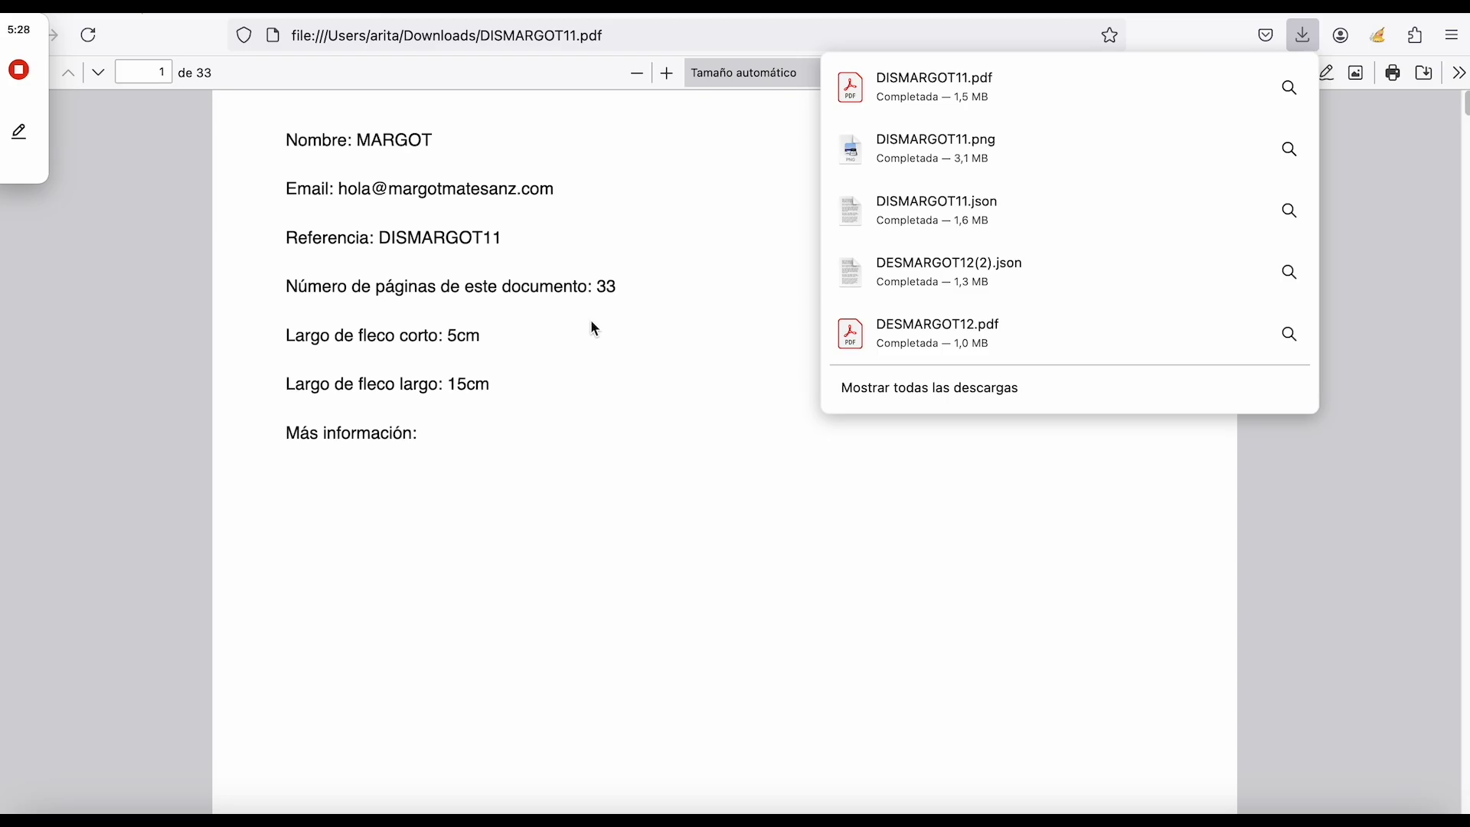
{"action": "left_click", "coordinate": [627, 337]}
{"action": "scroll", "coordinate": [630, 343], "scroll_direction": "down", "scroll_amount": 4}
{"action": "scroll", "coordinate": [628, 339], "scroll_direction": "down", "scroll_amount": 10}
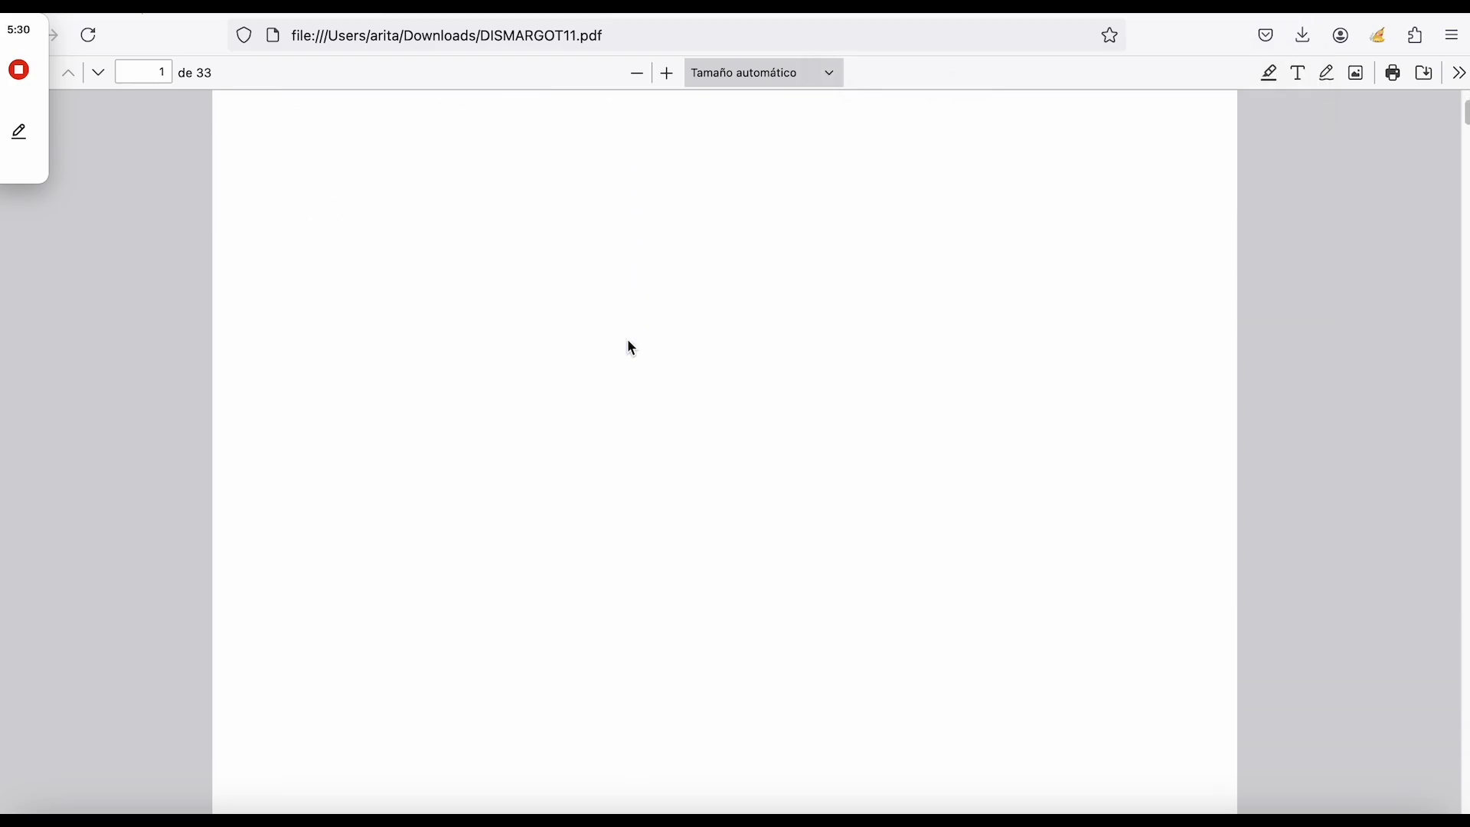
{"action": "scroll", "coordinate": [663, 506], "scroll_direction": "down", "scroll_amount": 15}
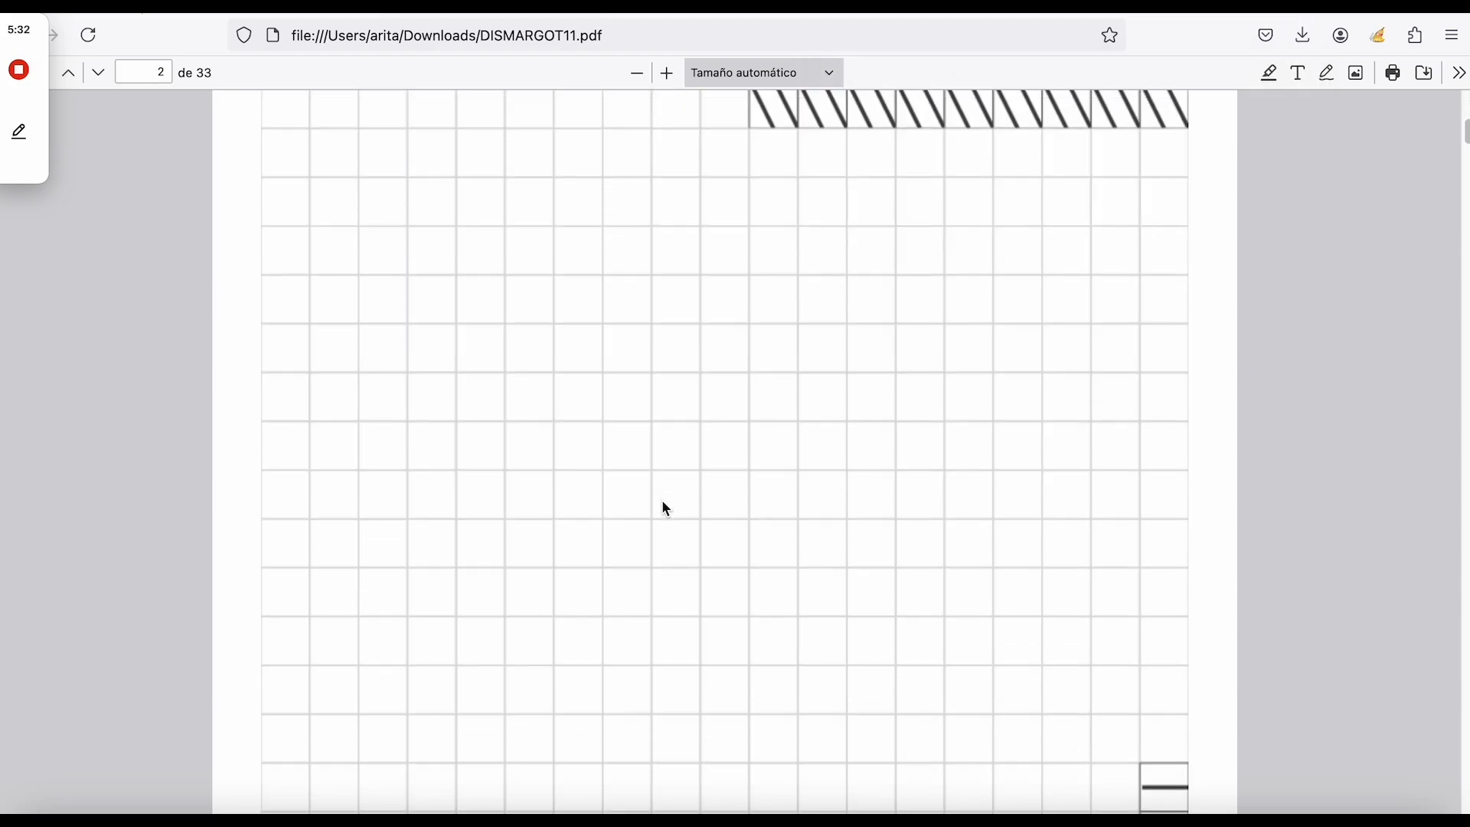
{"action": "scroll", "coordinate": [661, 499], "scroll_direction": "down", "scroll_amount": 5}
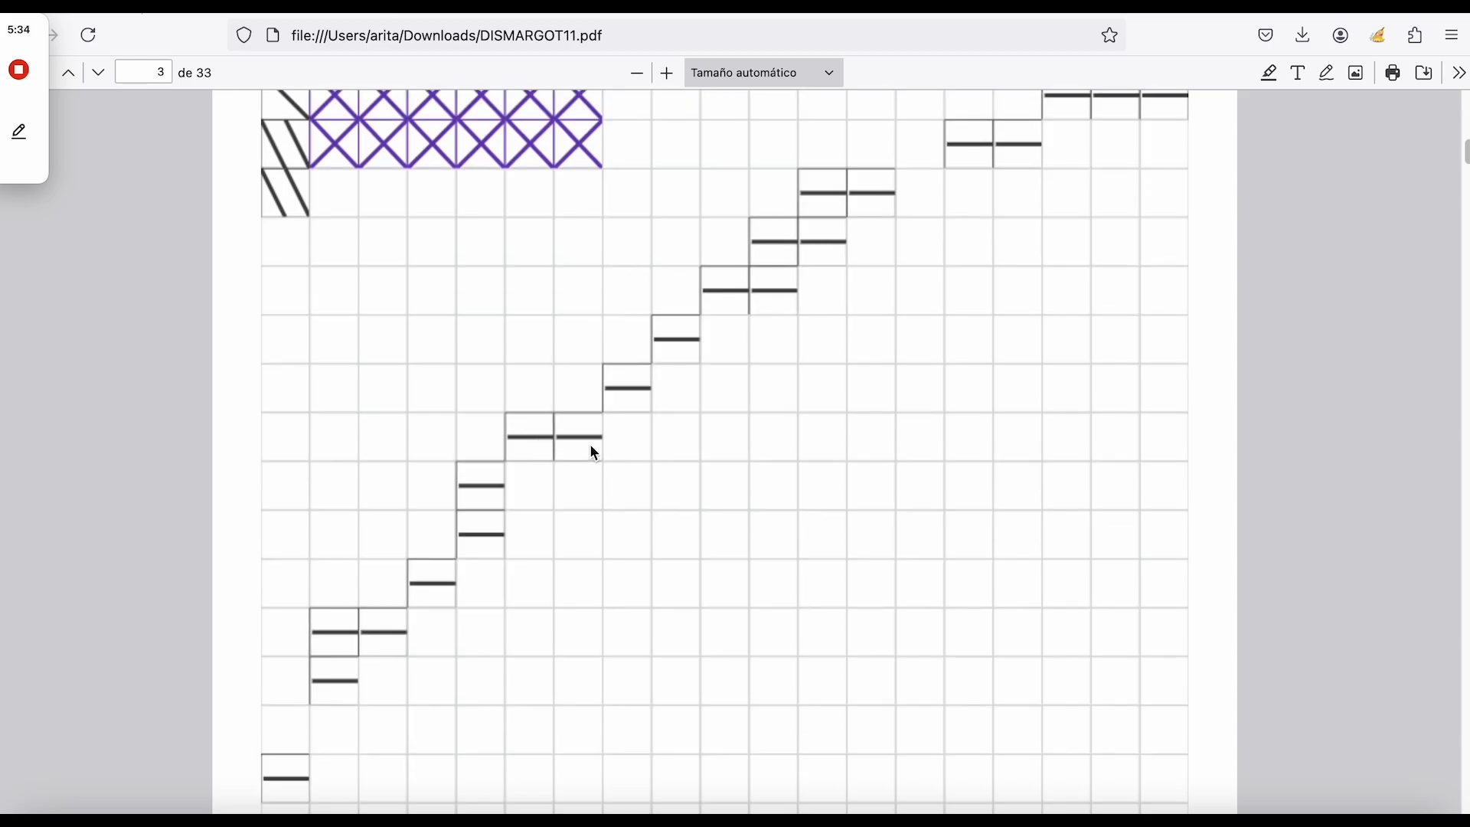
{"action": "scroll", "coordinate": [590, 443], "scroll_direction": "down", "scroll_amount": 10}
{"action": "scroll", "coordinate": [589, 443], "scroll_direction": "down", "scroll_amount": 5}
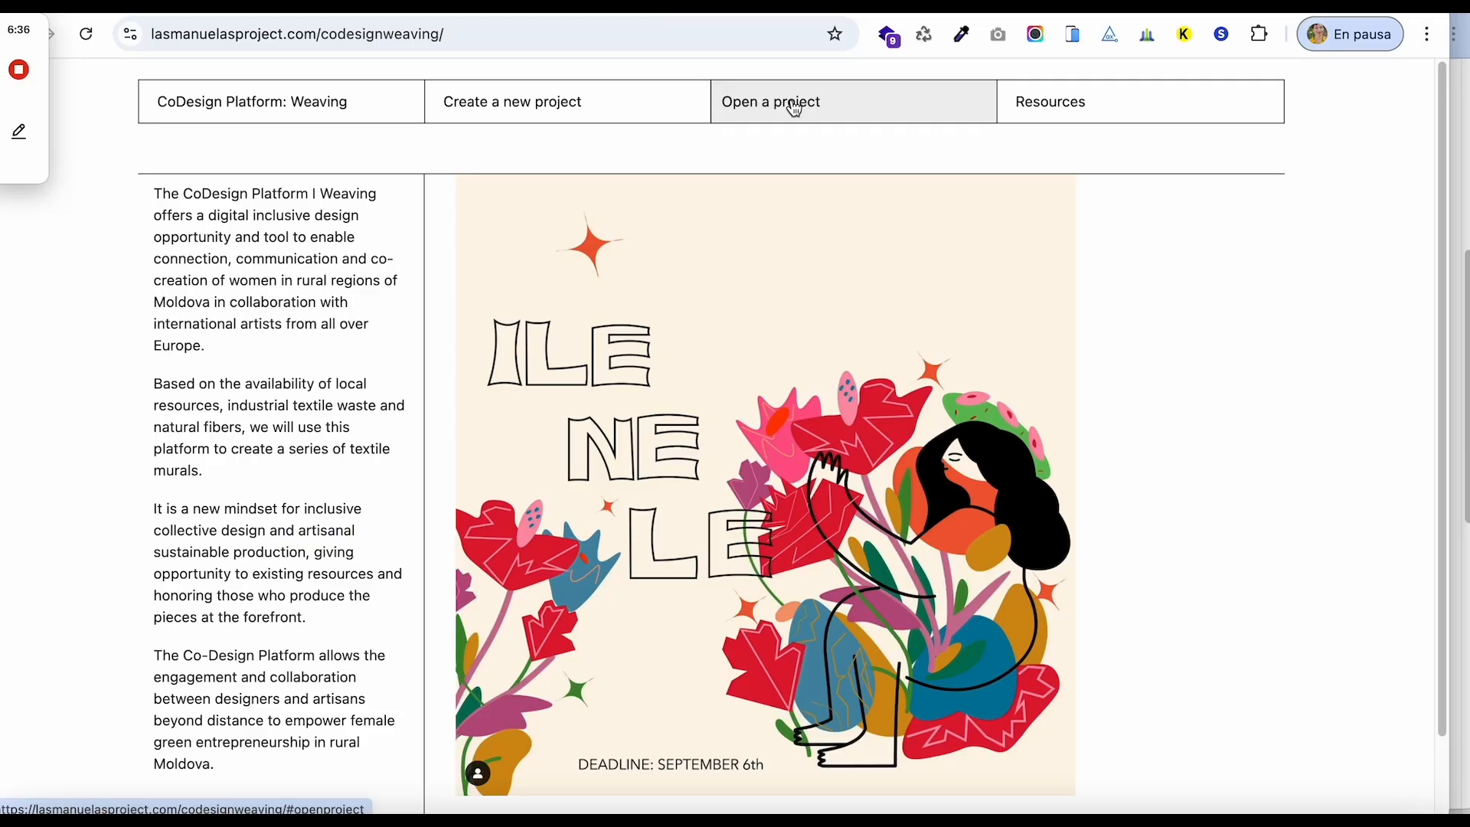
{"action": "left_click", "coordinate": [794, 107]}
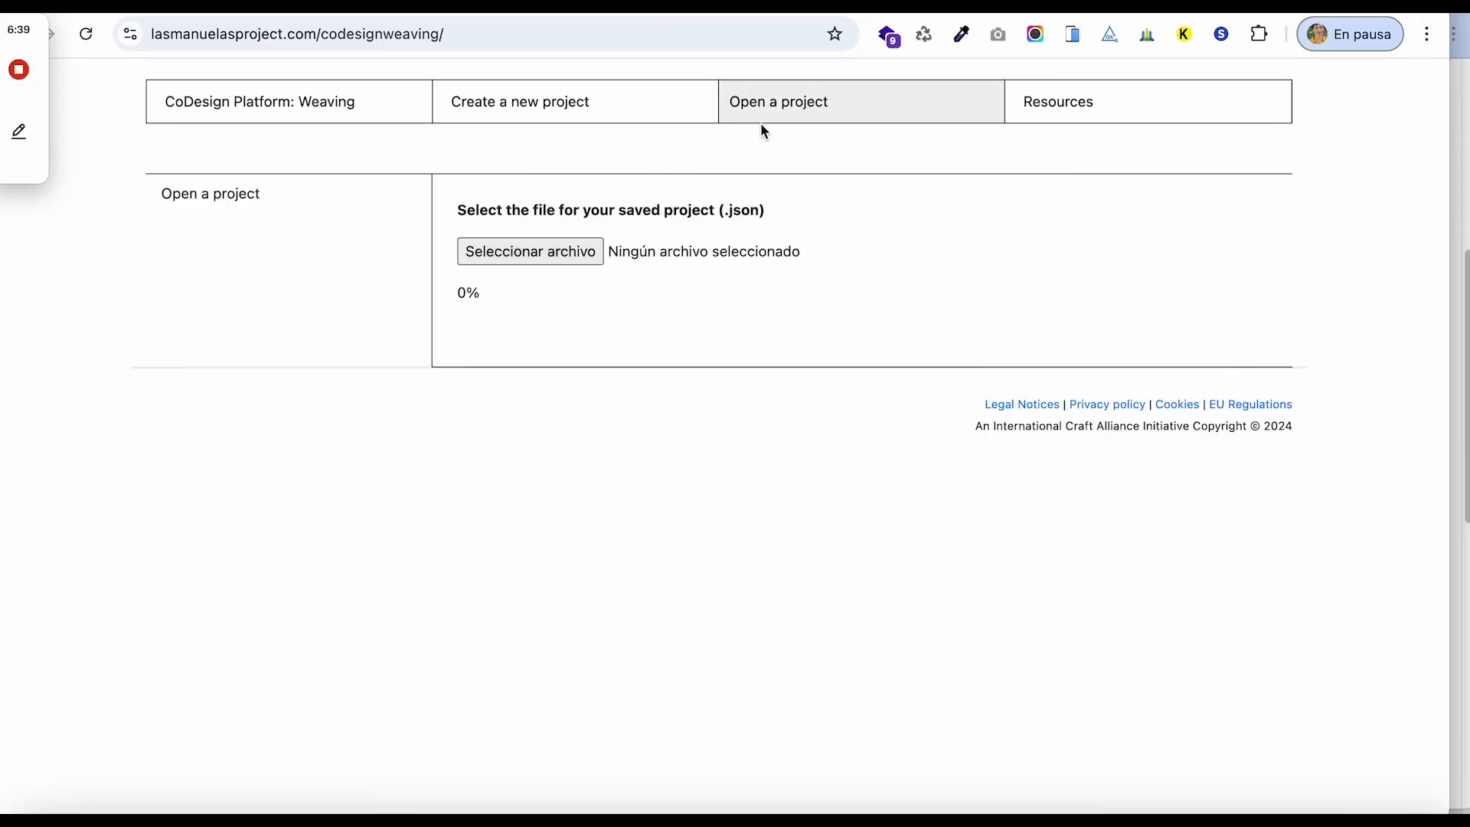
Load and open the saved DISMARGOT11.json project file, found by searching 'dis'.
{"action": "left_click", "coordinate": [578, 253]}
{"action": "left_click", "coordinate": [1289, 109]}
{"action": "type", "text": "dis"}
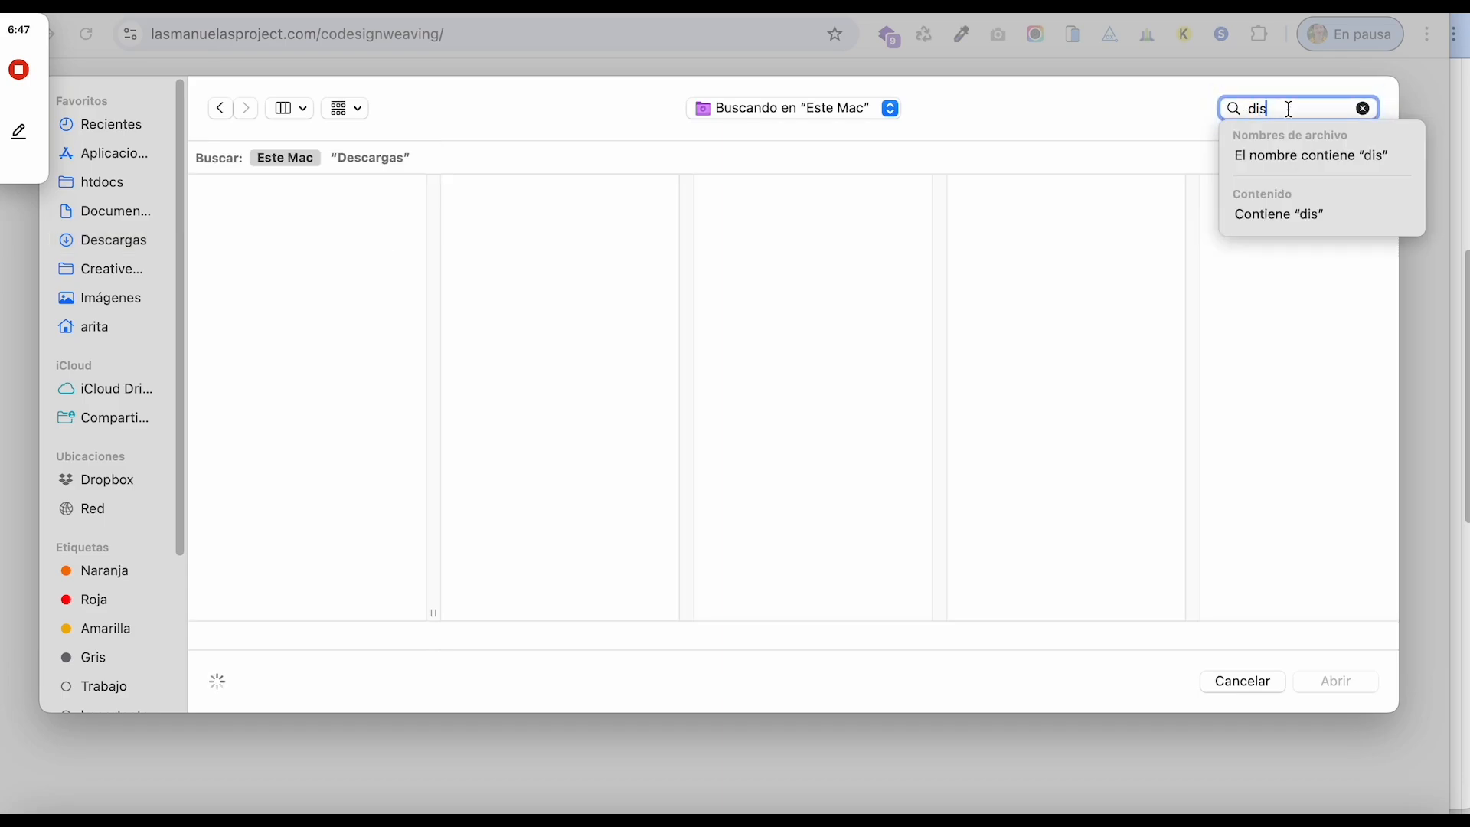
{"action": "left_click", "coordinate": [1272, 155]}
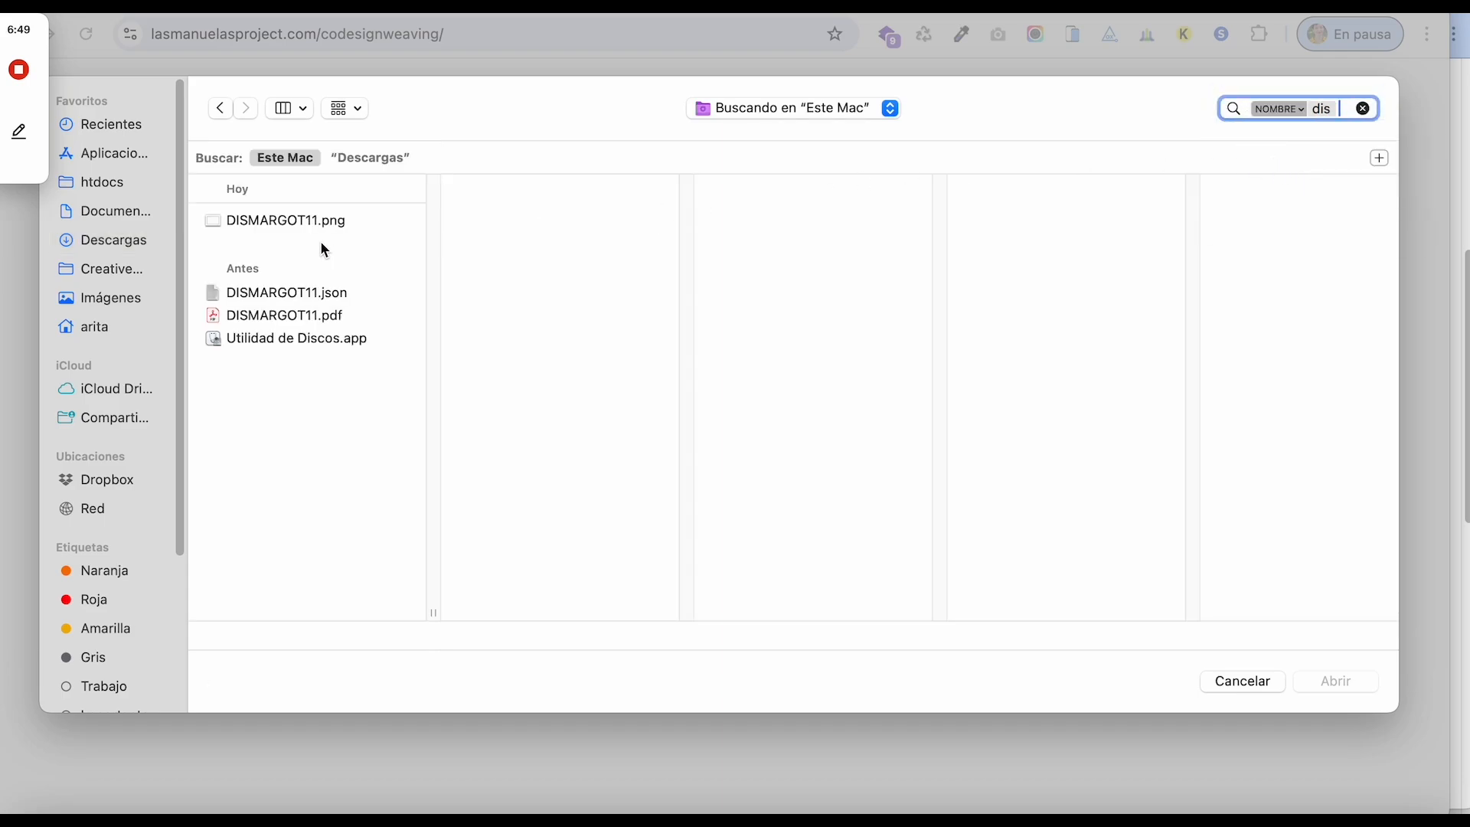
{"action": "left_click", "coordinate": [295, 293]}
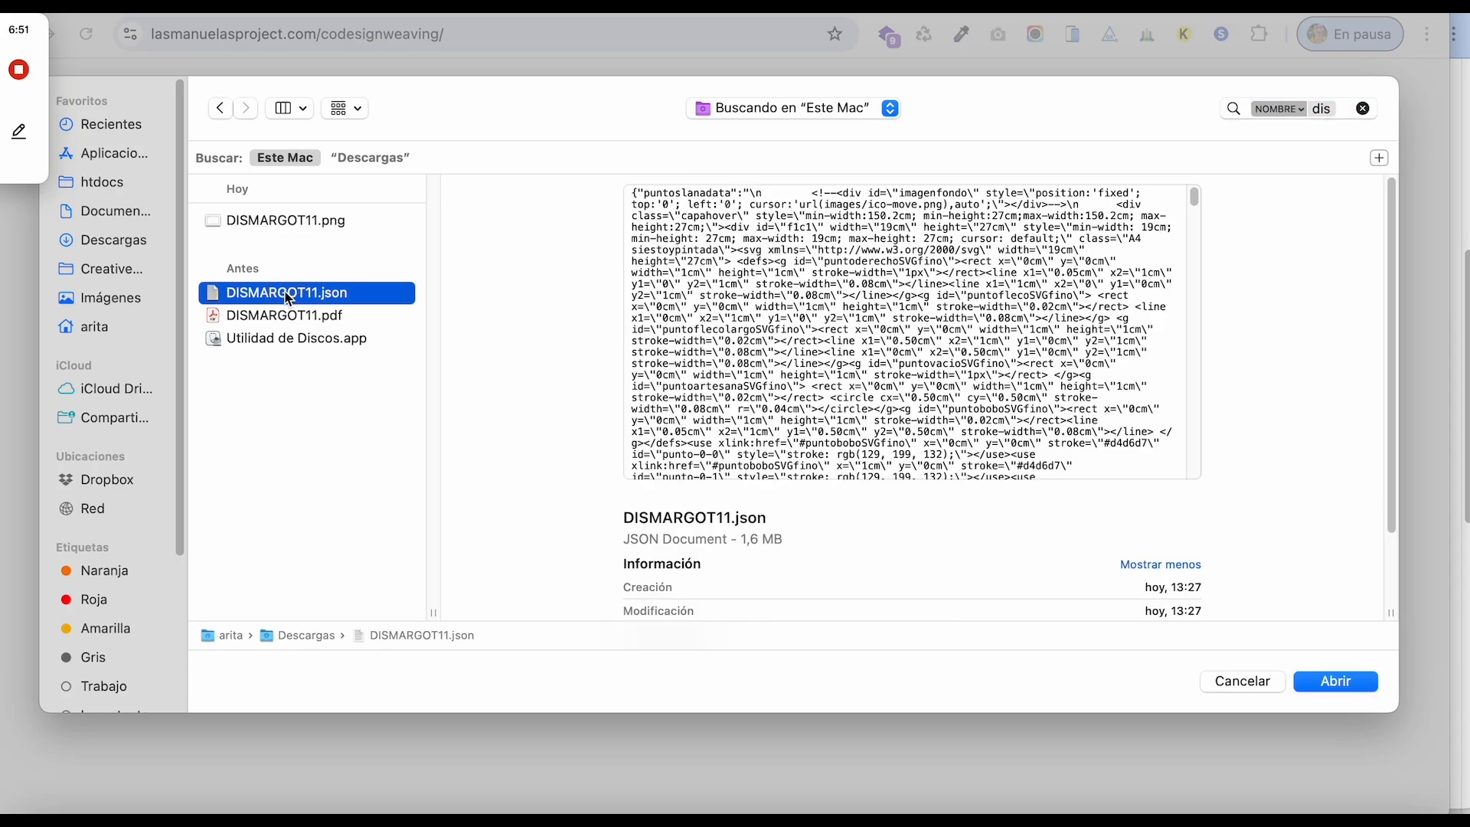
{"action": "left_click", "coordinate": [1322, 680]}
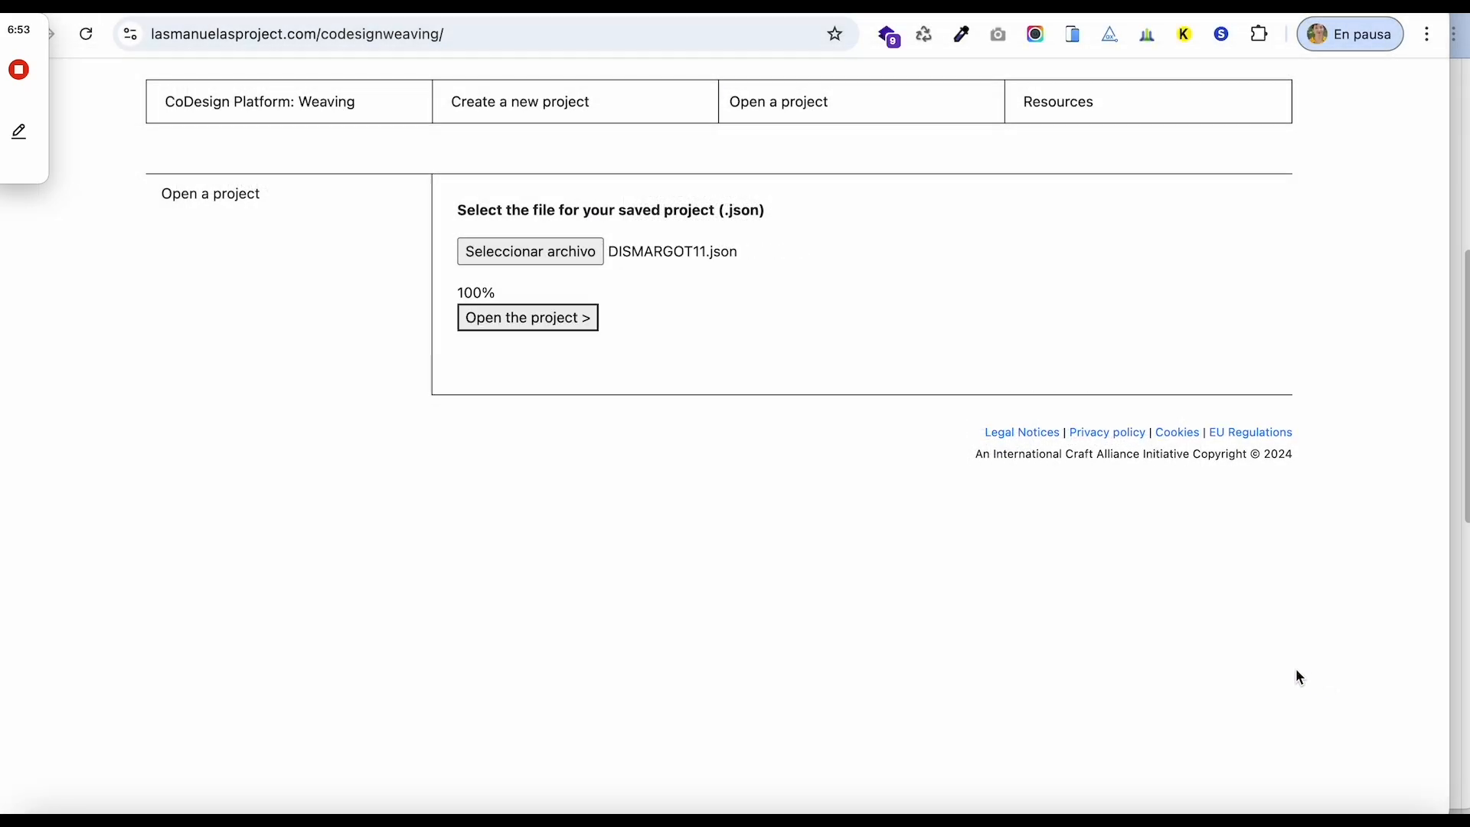
{"action": "left_click", "coordinate": [562, 320]}
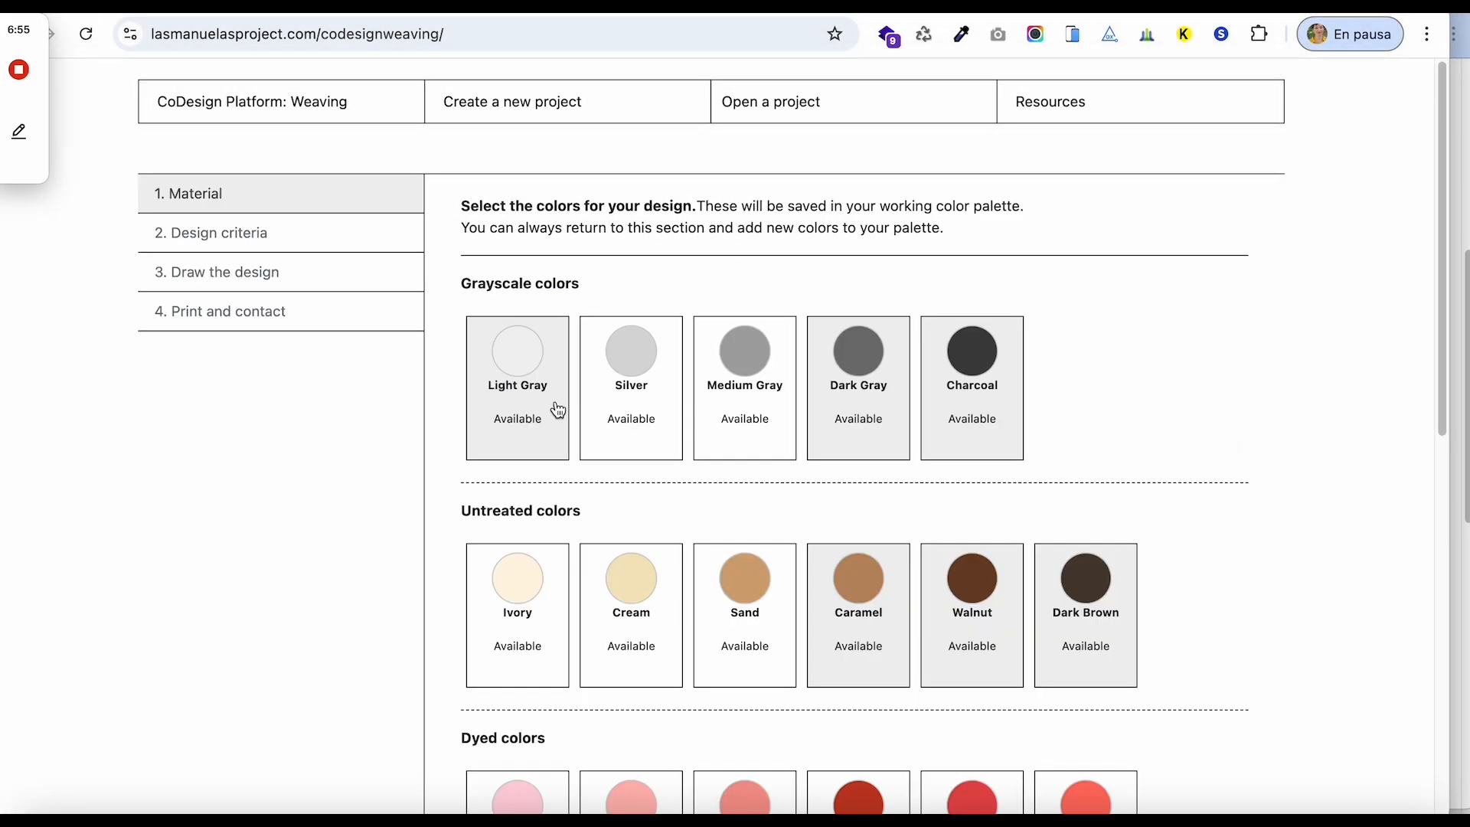
Accept the saved Material colours and Design criteria to continue.
{"action": "scroll", "coordinate": [536, 612], "scroll_direction": "down", "scroll_amount": 10}
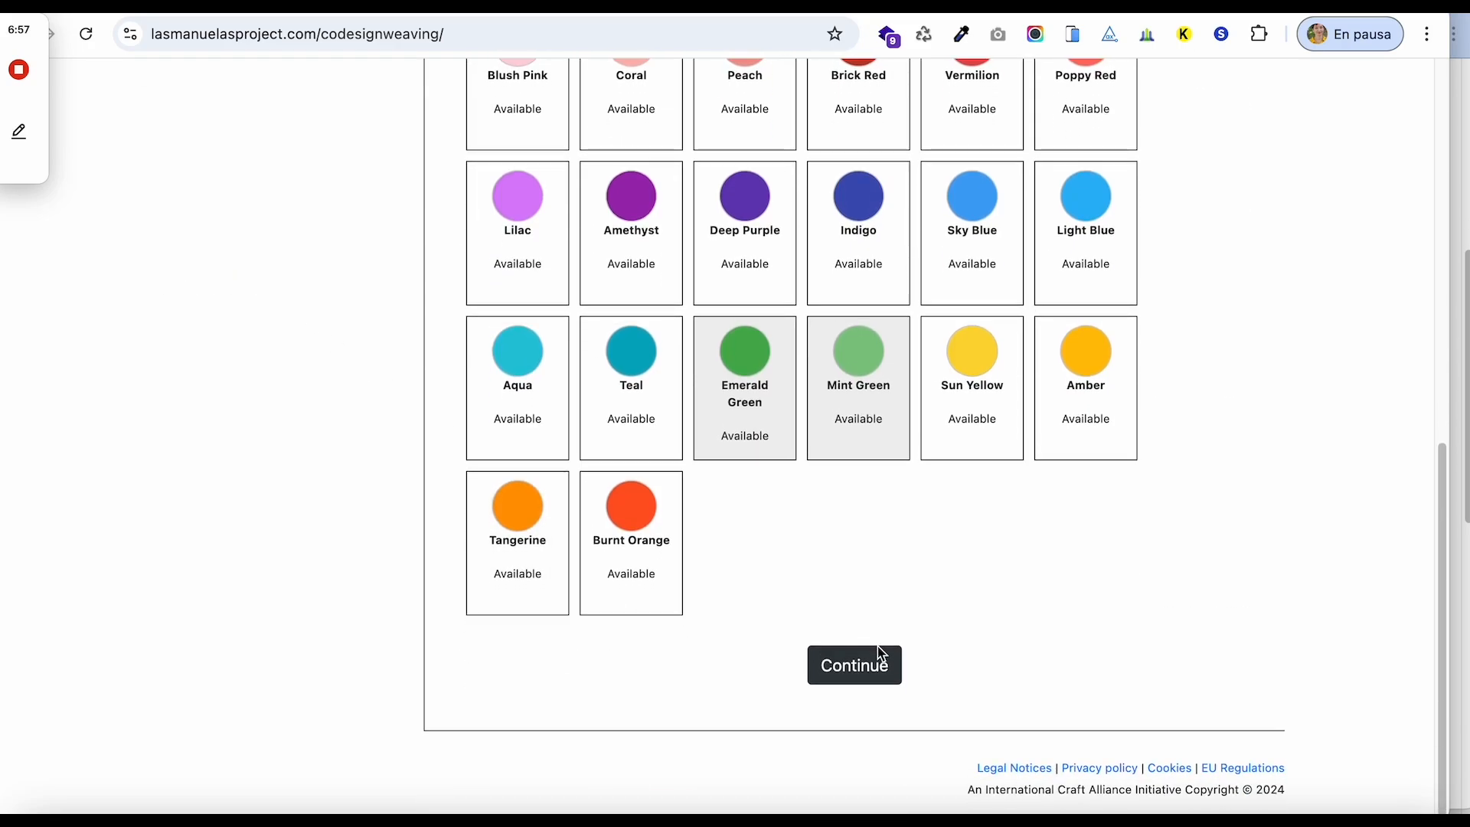
{"action": "left_click", "coordinate": [872, 665]}
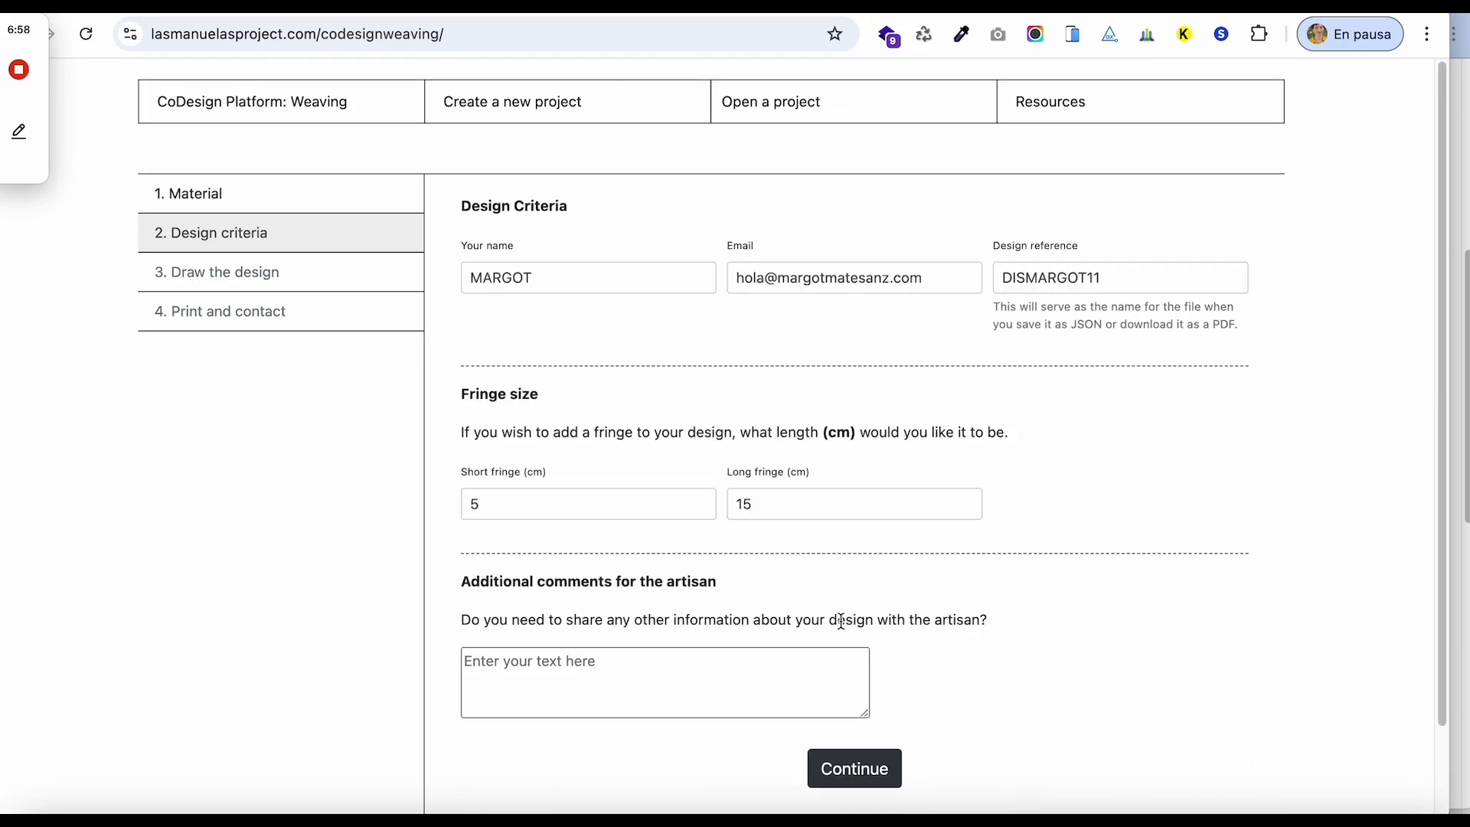
{"action": "left_click", "coordinate": [850, 768]}
Paint dark green single-diagonal stitches across rows 7–8 at columns 21–27.
{"action": "left_click", "coordinate": [863, 374]}
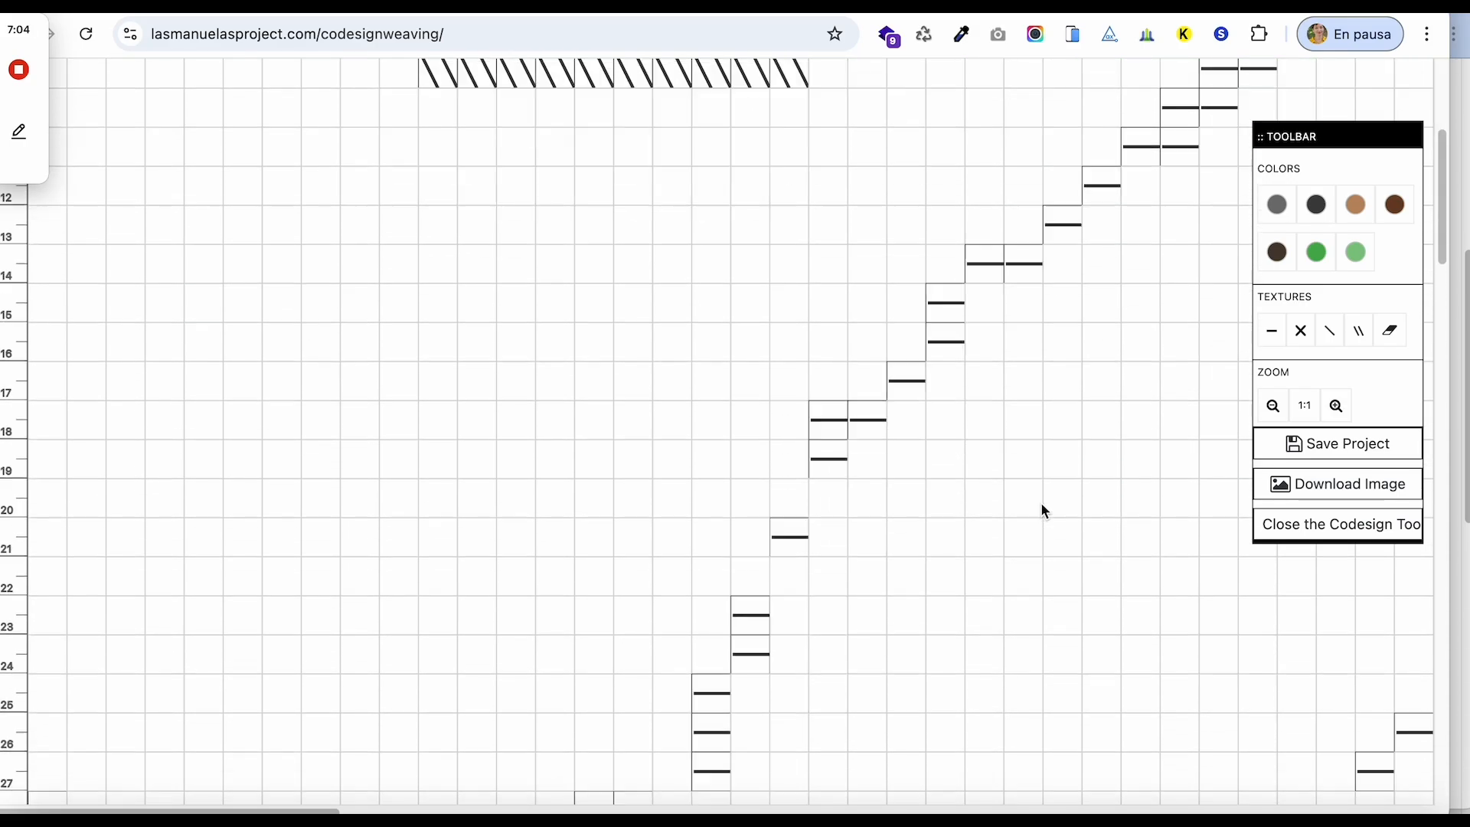
{"action": "scroll", "coordinate": [1040, 505], "scroll_direction": "down", "scroll_amount": 5}
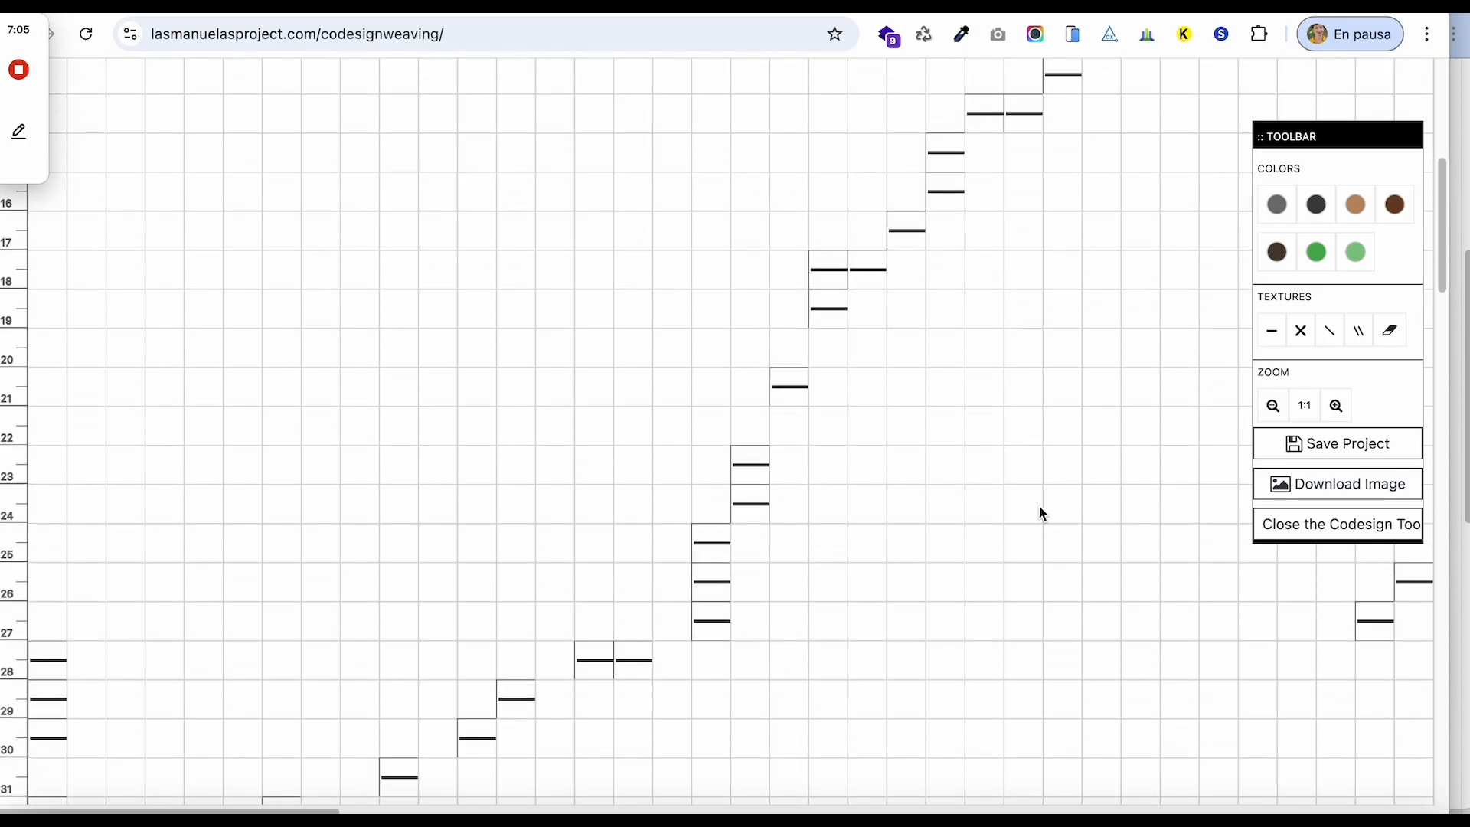
{"action": "scroll", "coordinate": [1040, 507], "scroll_direction": "up", "scroll_amount": 10}
{"action": "left_click", "coordinate": [1316, 252]}
{"action": "left_click", "coordinate": [1328, 322]}
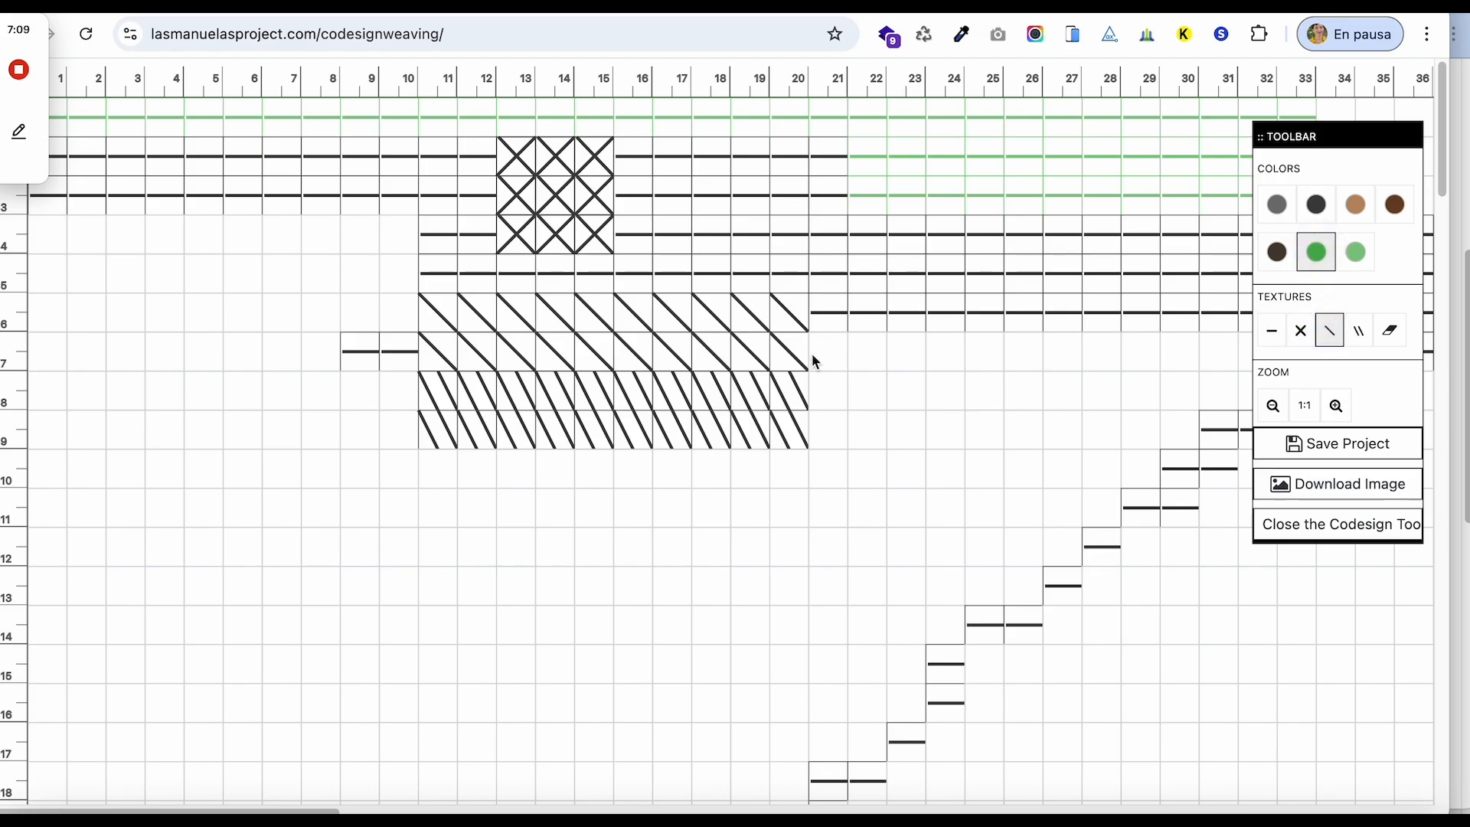
{"action": "left_click_drag", "start_coordinate": [826, 385], "coordinate": [1050, 389]}
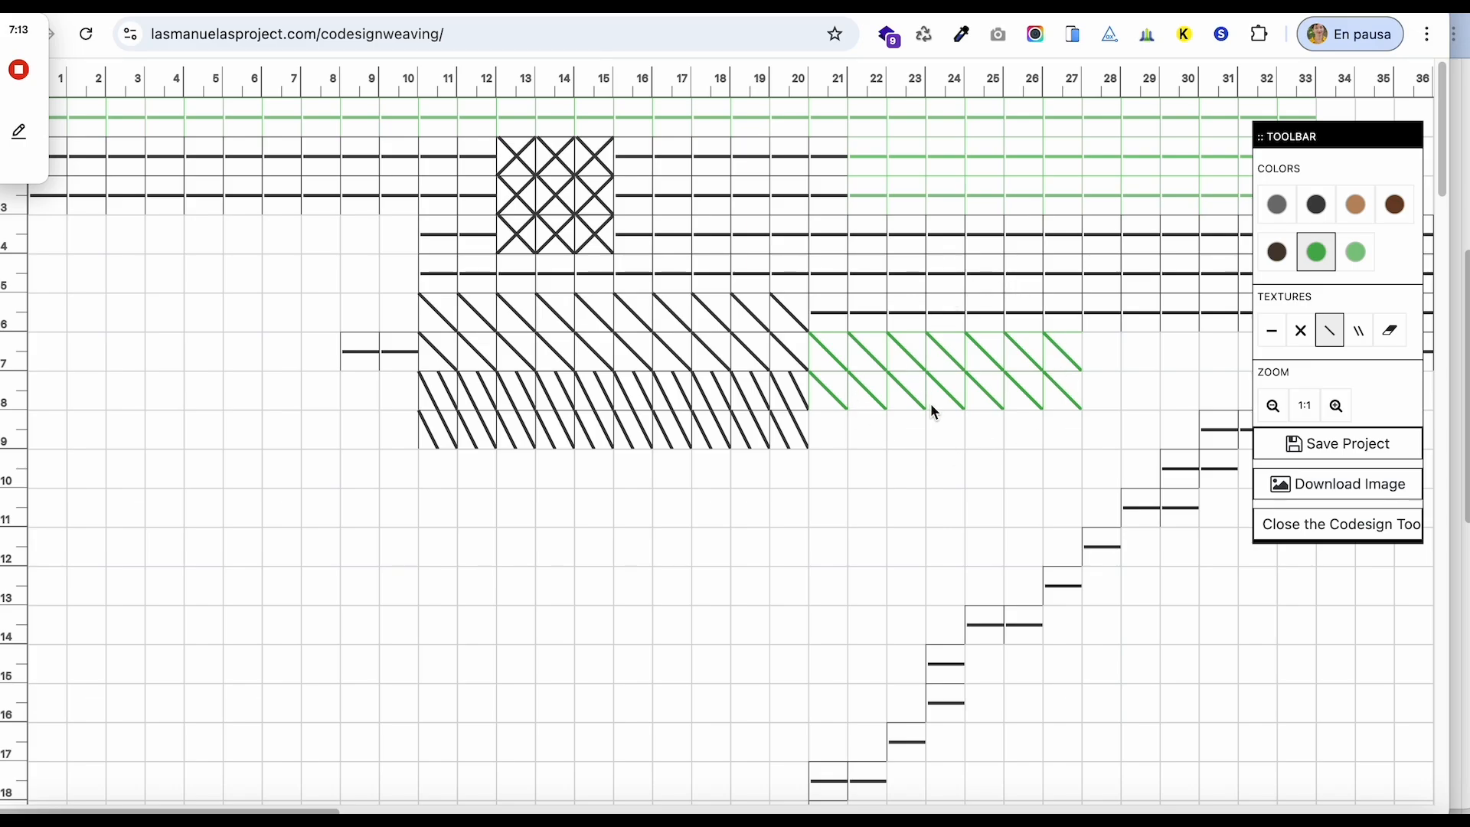
Save the project again, downloading it as DISMARGOT11 (1).json.
{"action": "left_click", "coordinate": [1355, 455]}
{"action": "left_click", "coordinate": [734, 212]}
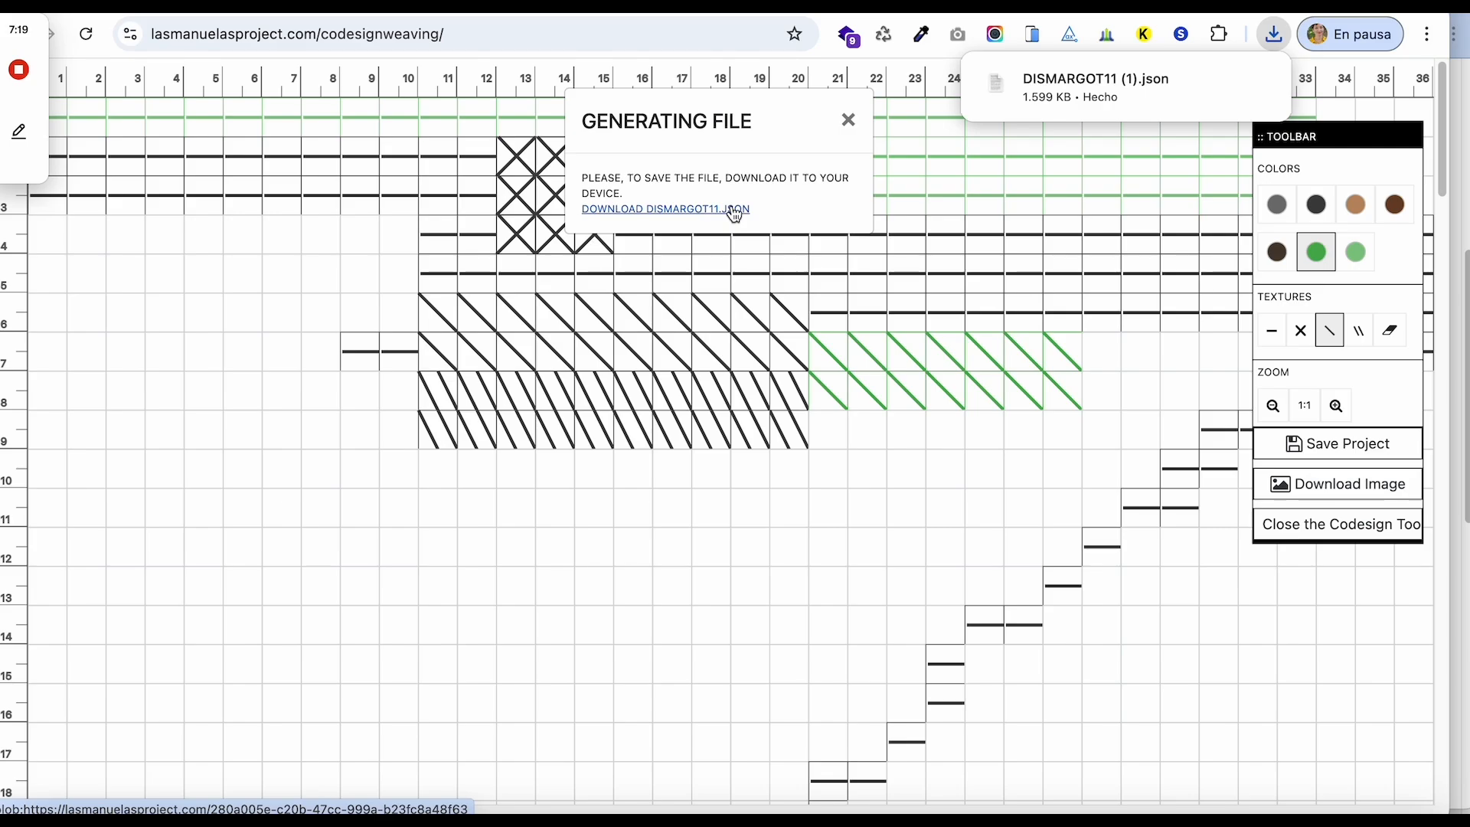
{"action": "left_click", "coordinate": [720, 479]}
{"action": "left_click", "coordinate": [848, 120]}
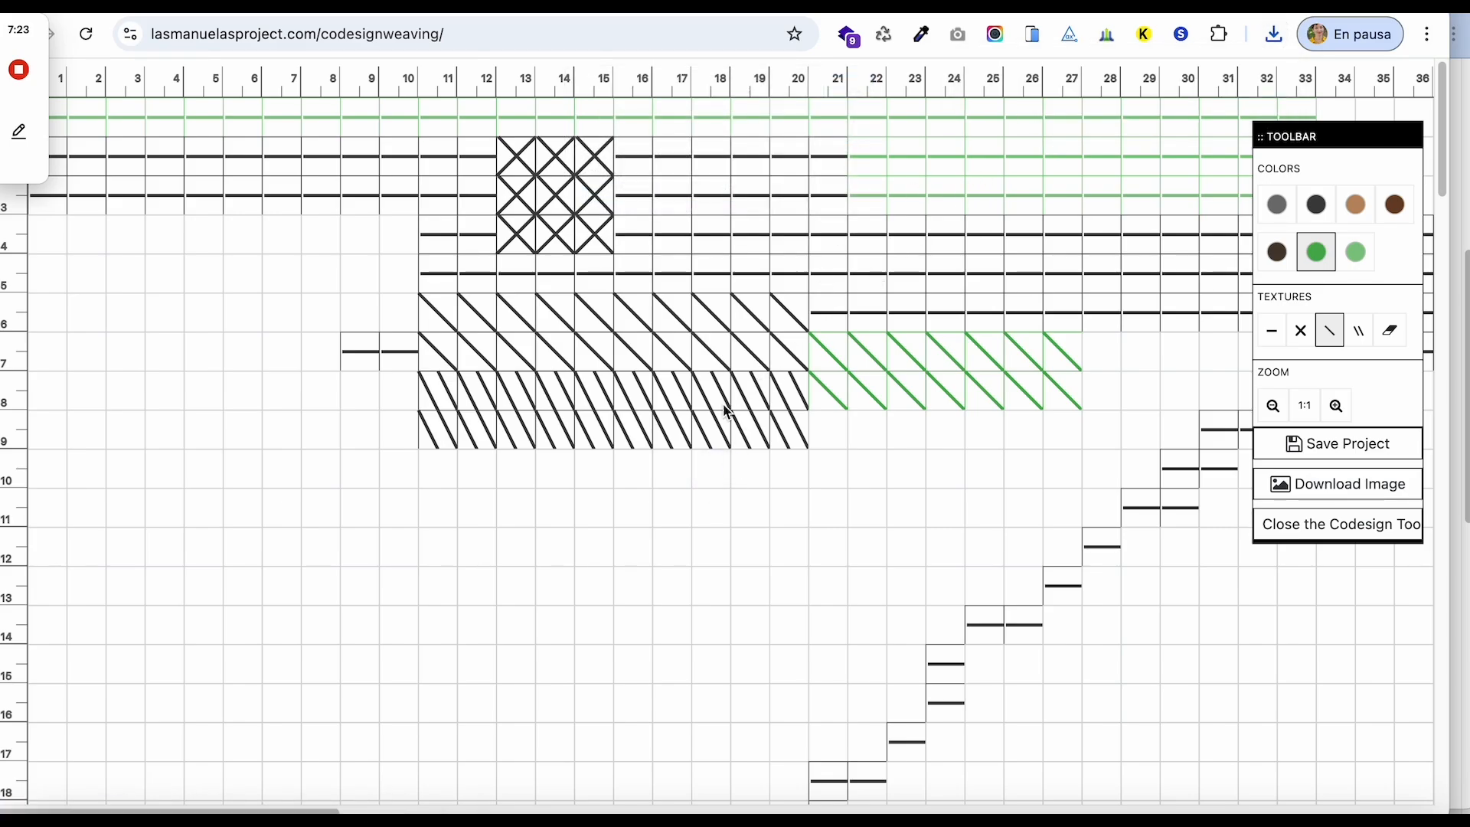